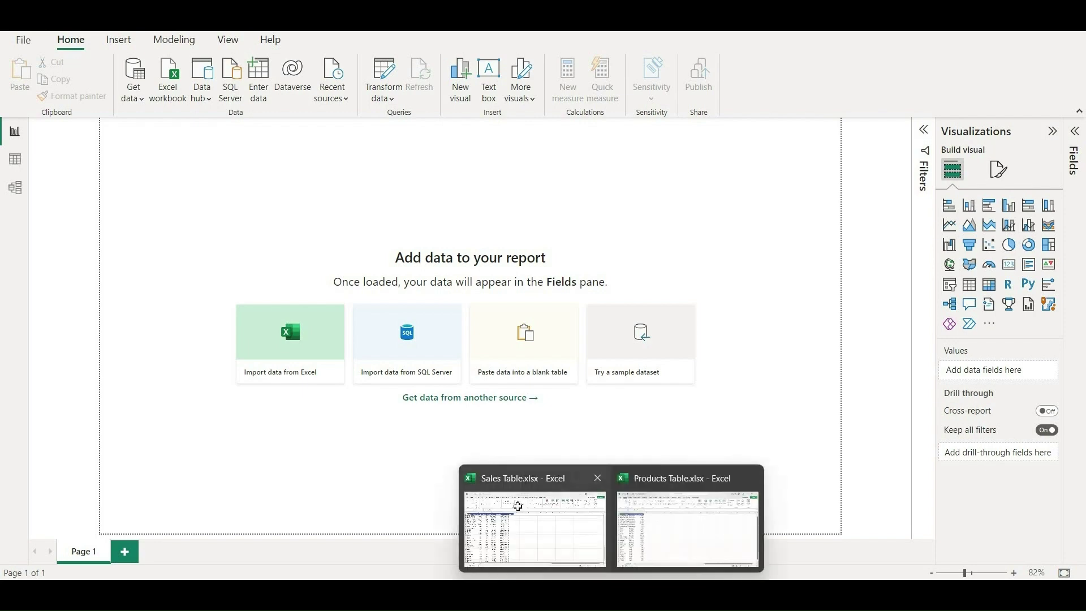
Switch to the Sales Table workbook in Excel and examine its header row and the full Product Name column
left_click(518, 509)
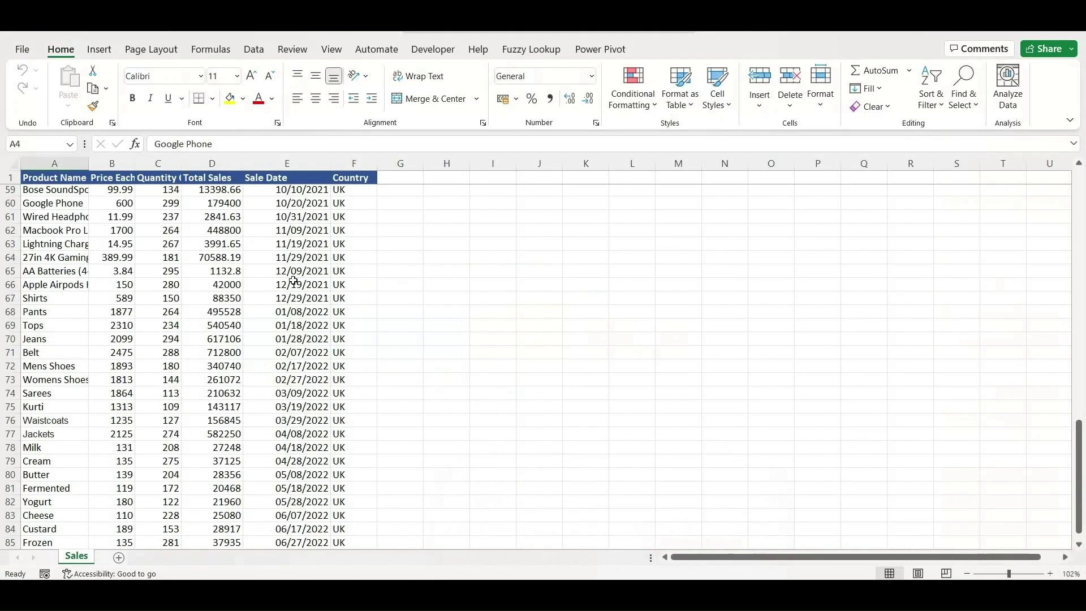
left_click(64, 178)
key("ctrl+shift+Right")
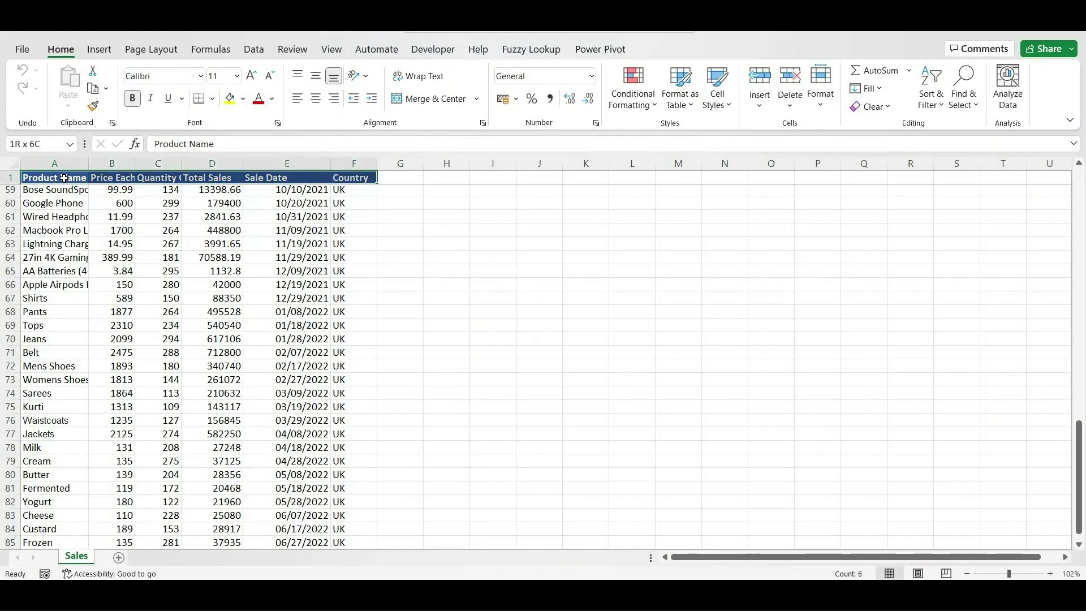
key("Down")
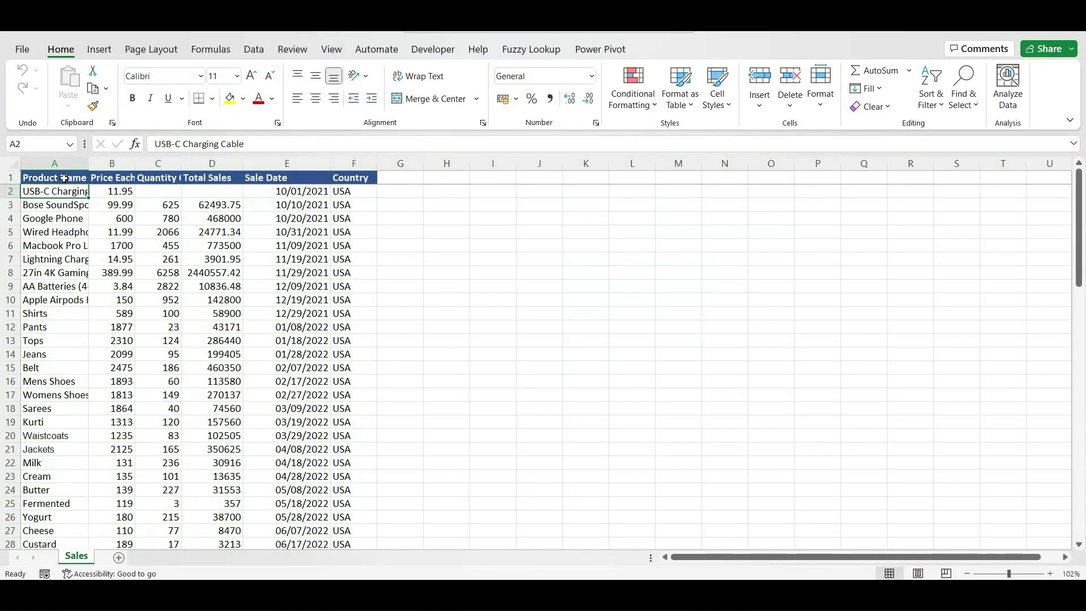
key("ctrl+shift+Down")
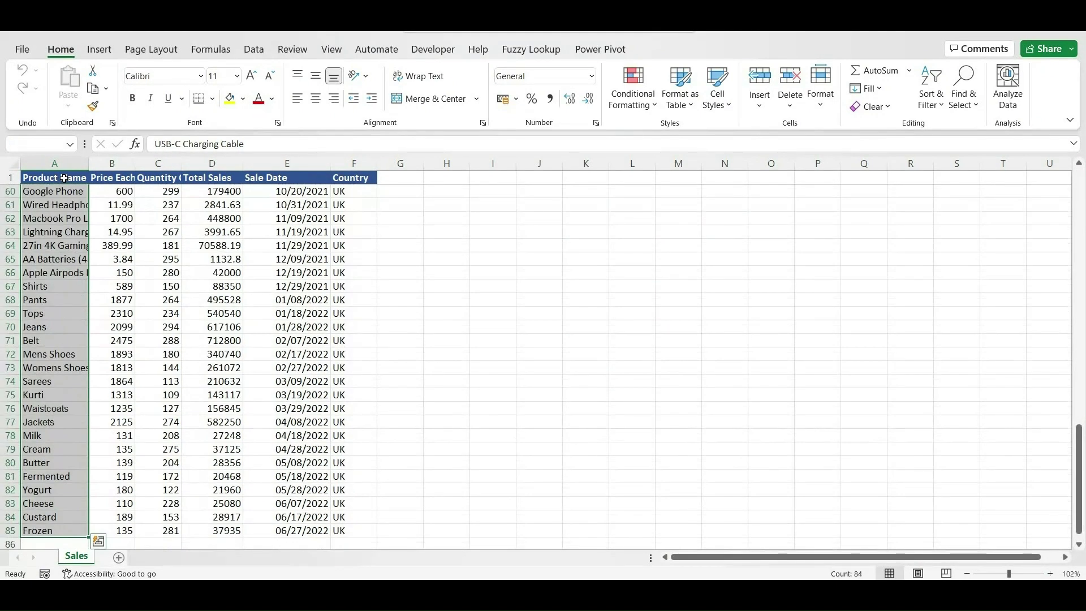
left_click(64, 178)
key("ctrl+Home")
left_click(64, 178)
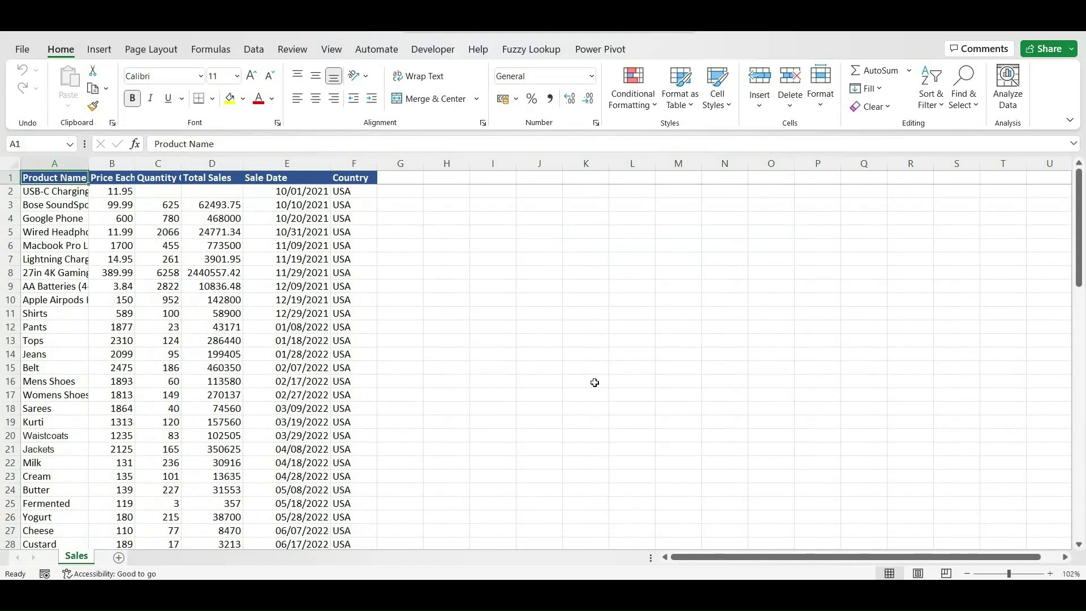
Switch to the Products Table workbook and examine its header row from Product Name to Price Each
mouse_move(611, 591)
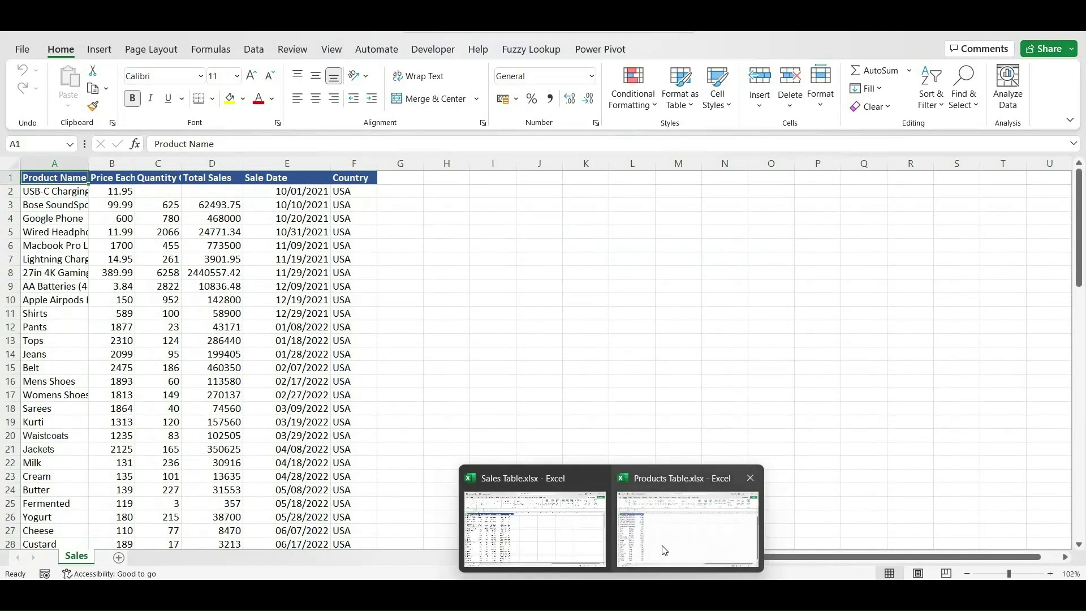
left_click(664, 550)
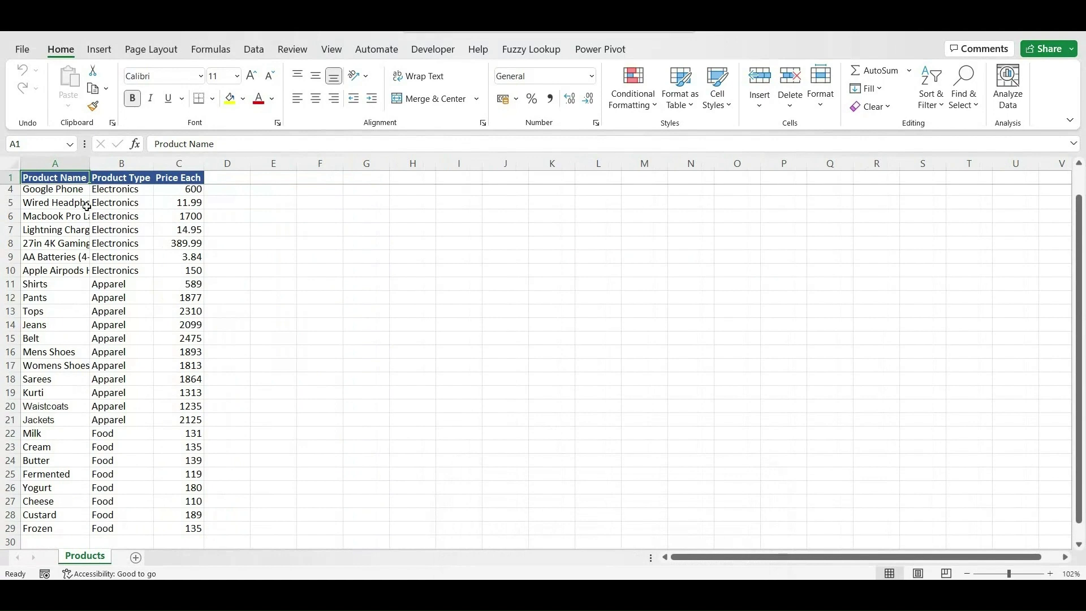
key("ctrl+shift+Right")
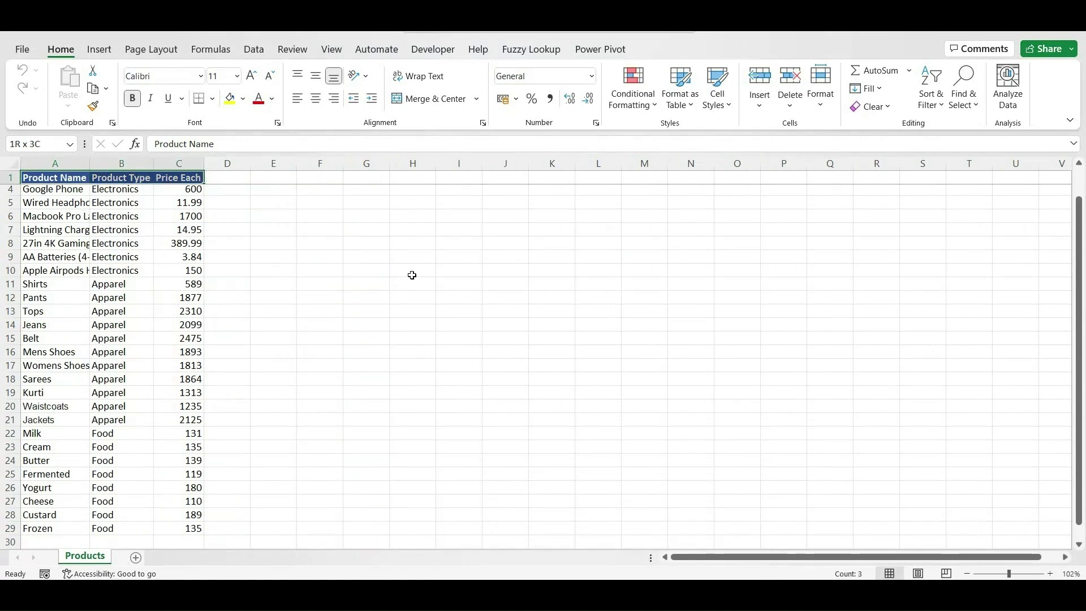
key("ctrl+shift+Left")
Auto-fit the width of the Product Name column to its contents and return to the start of the sheet
key("ctrl+shift+Down")
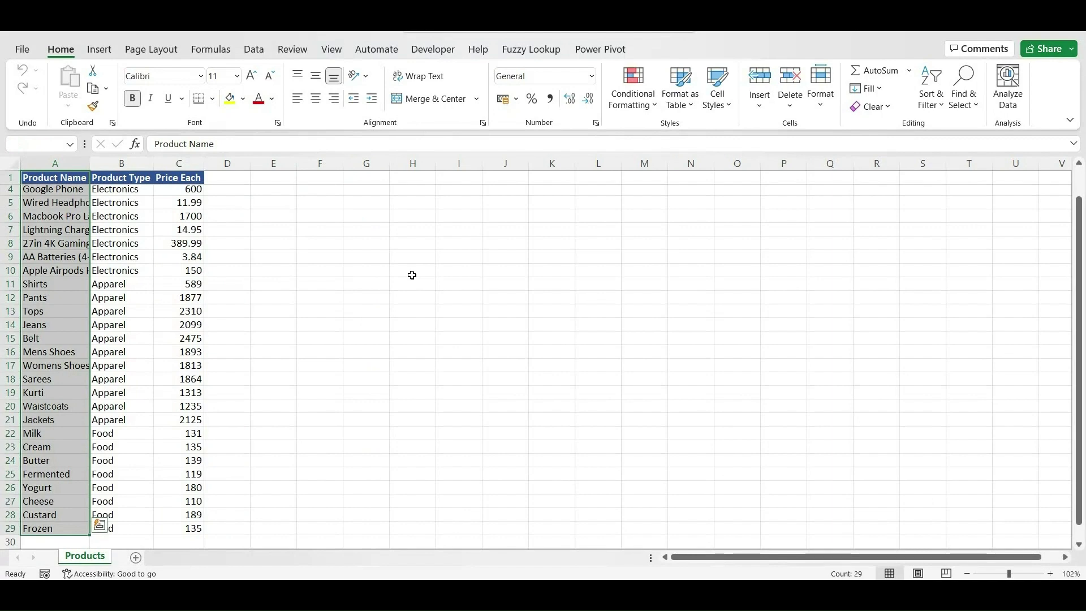
key("alt+h")
key("o")
key("i")
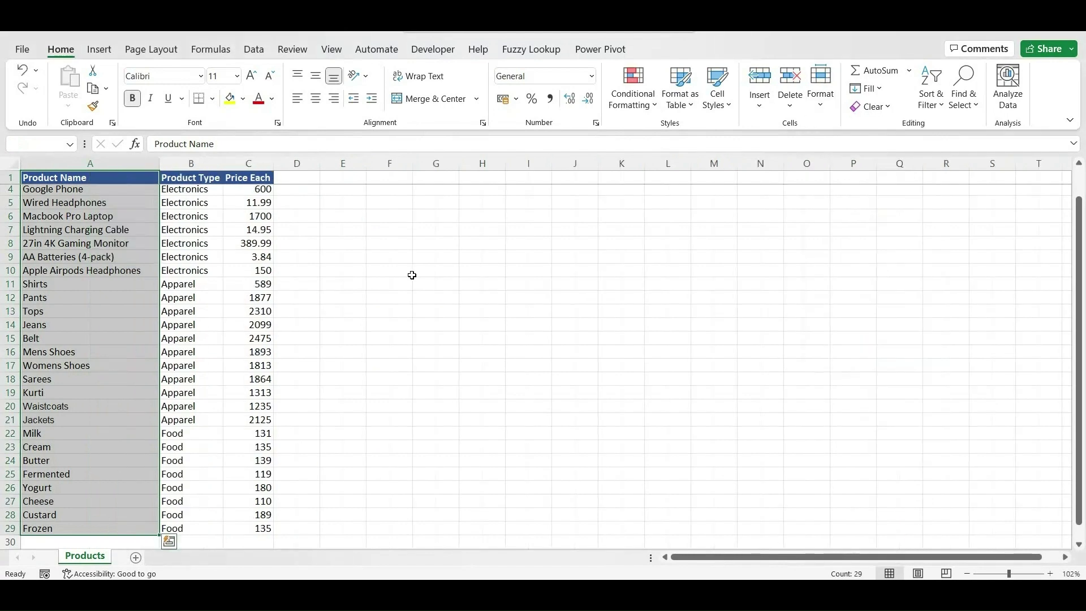
key("ctrl+Home")
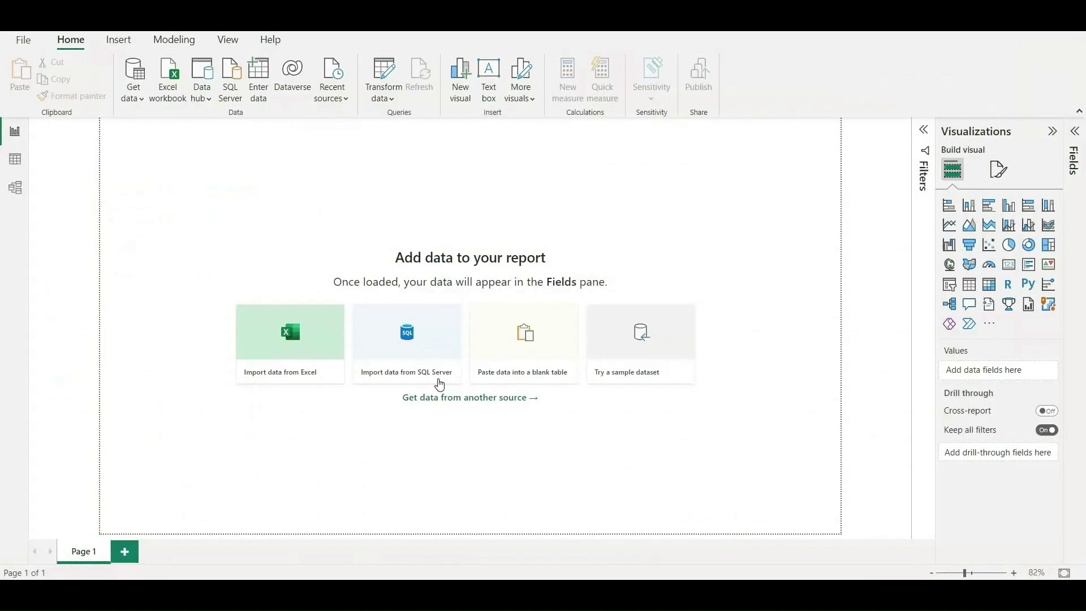
In Power BI Desktop, import the Products sheet from Products Table.xlsx and apply the query to the report
left_click(291, 377)
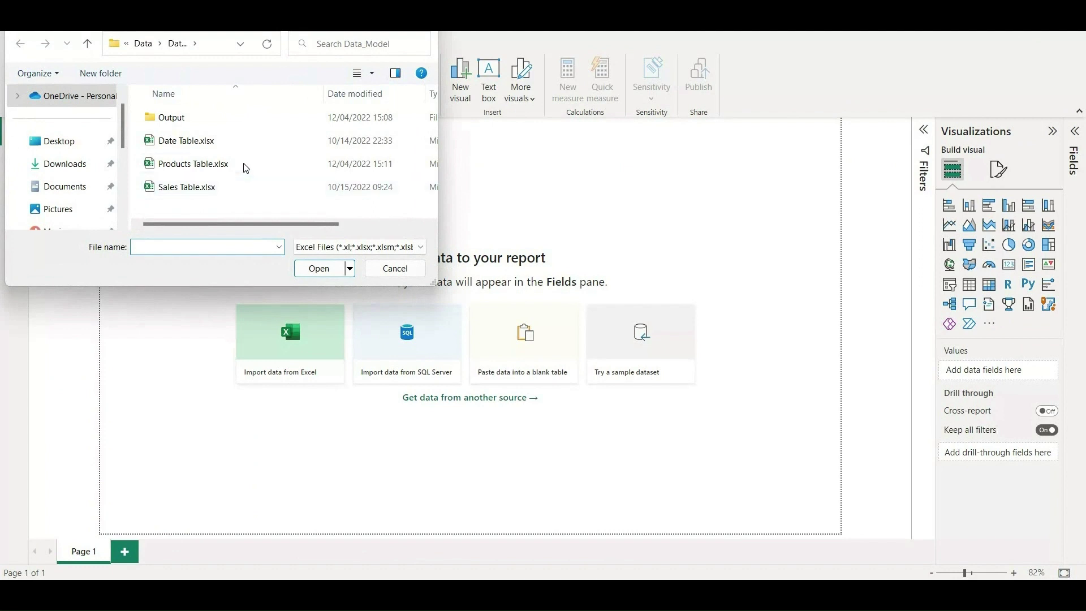
double_click(247, 164)
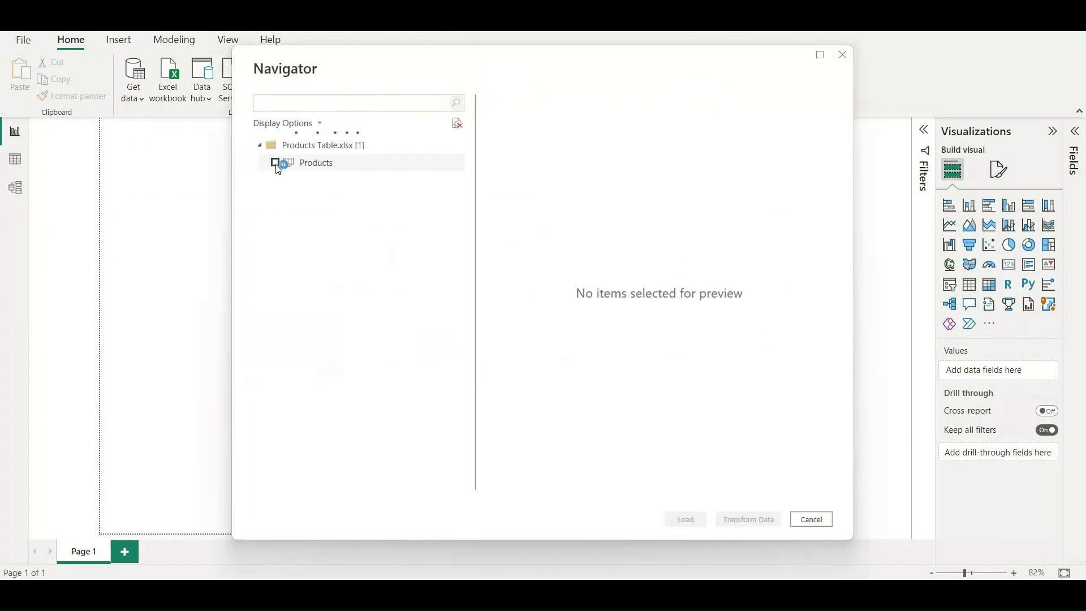
left_click(275, 162)
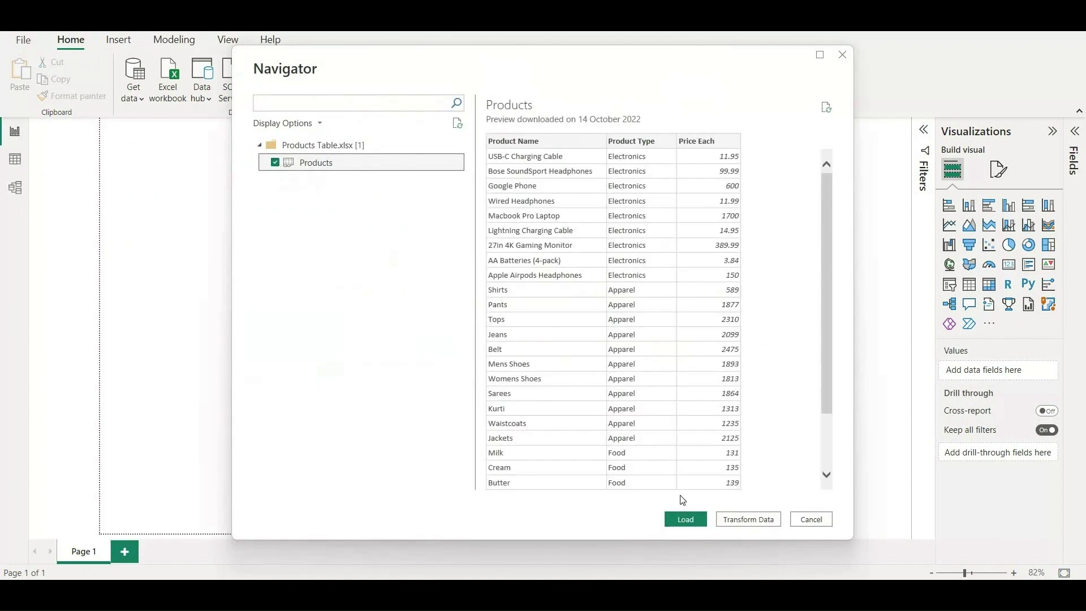
left_click(693, 520)
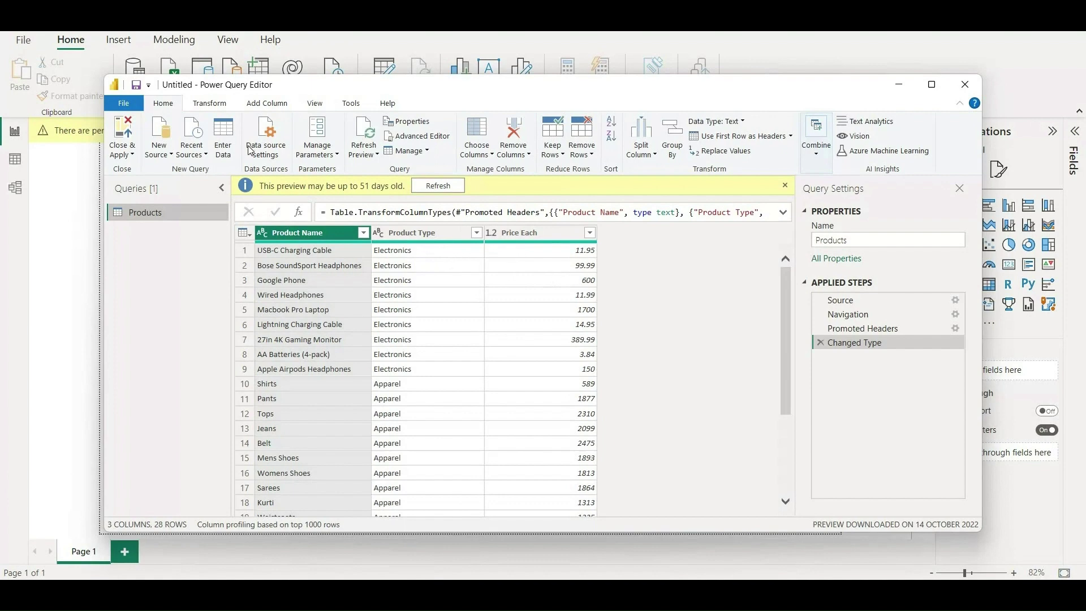
left_click(125, 133)
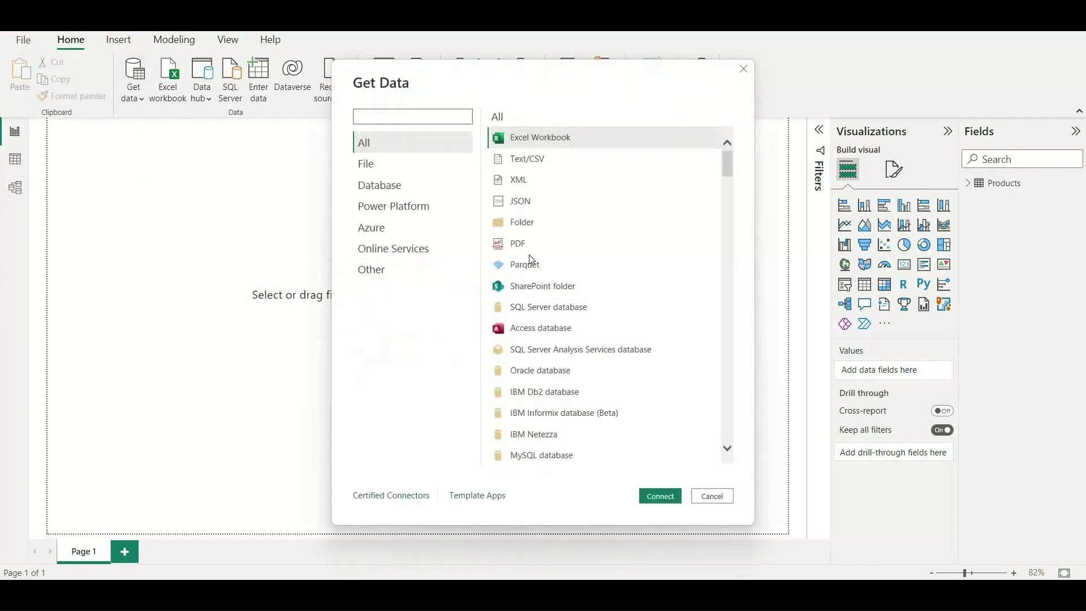
Connect to the Excel workbook Sales Table.xlsx and open its Sales sheet for transformation in Power Query
left_click(659, 500)
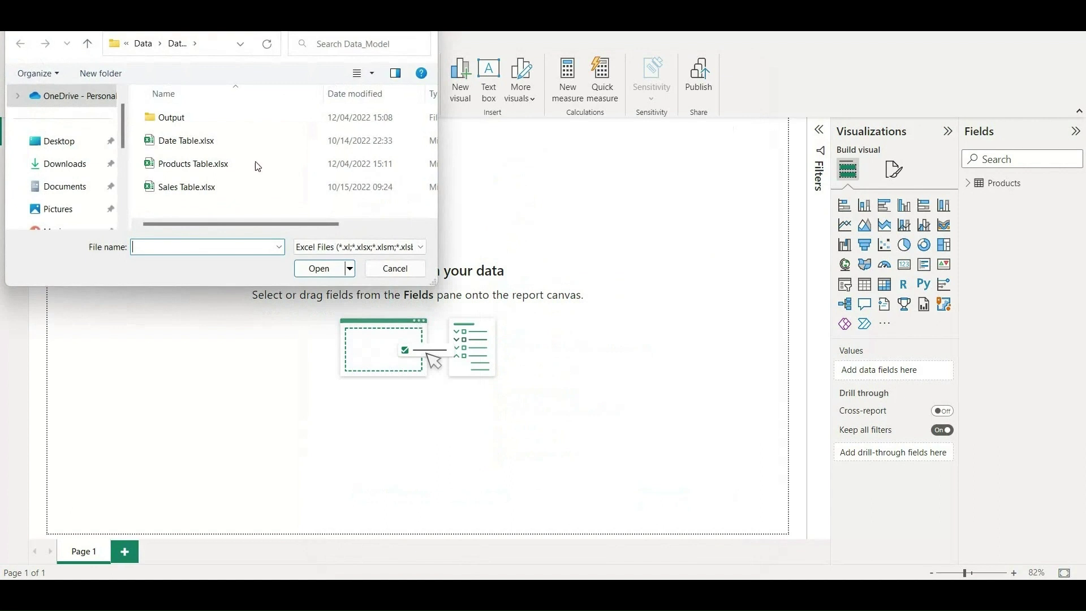
double_click(221, 183)
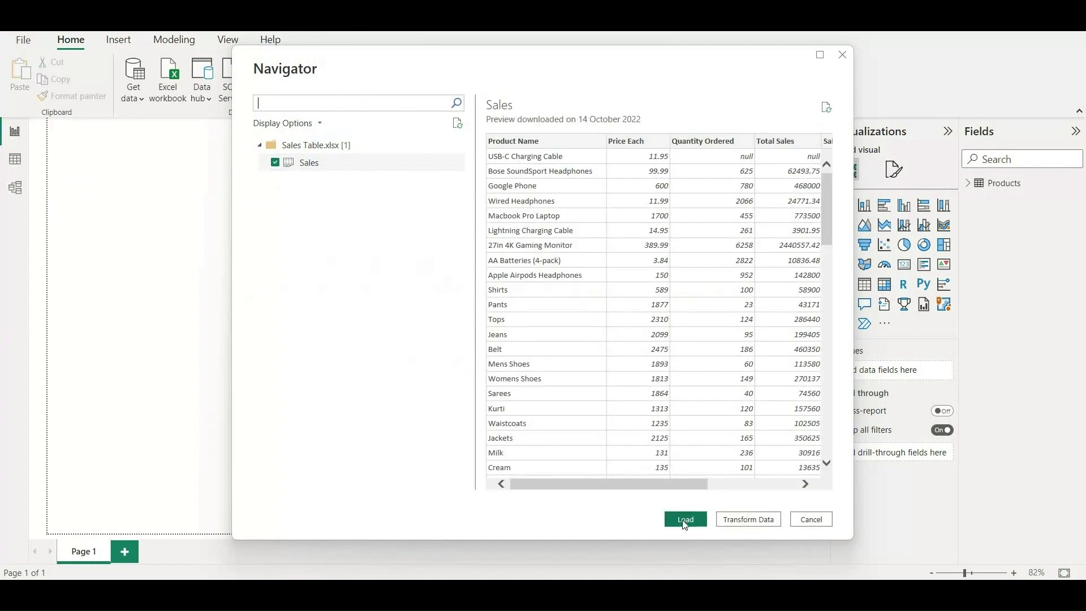
left_click(731, 519)
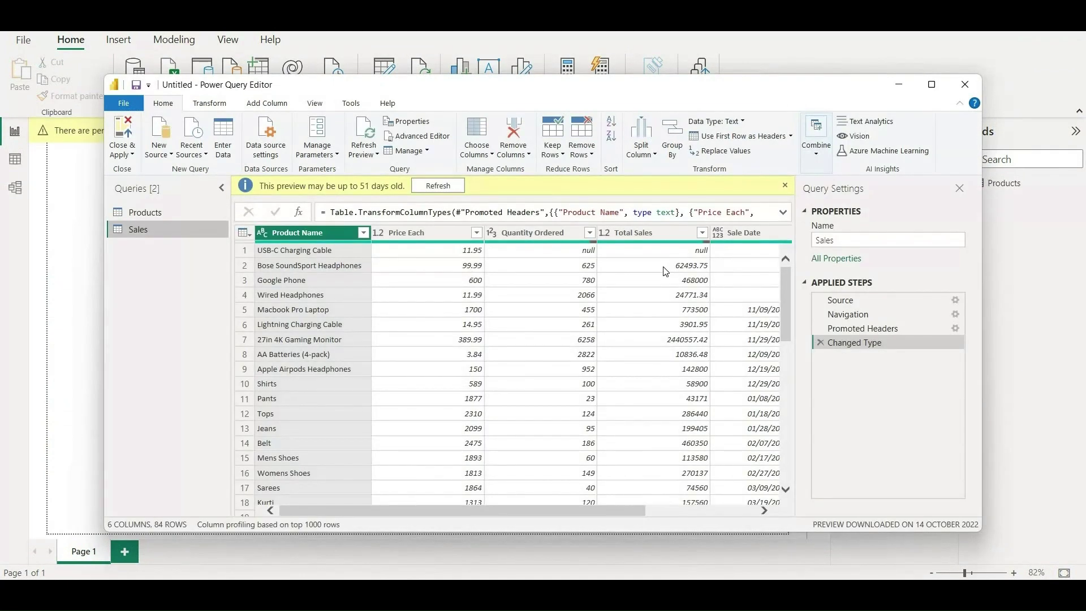
Change the Sale Date column's data type to Date in the Sales query, then close and apply the changes
left_click_drag(607, 511, 730, 512)
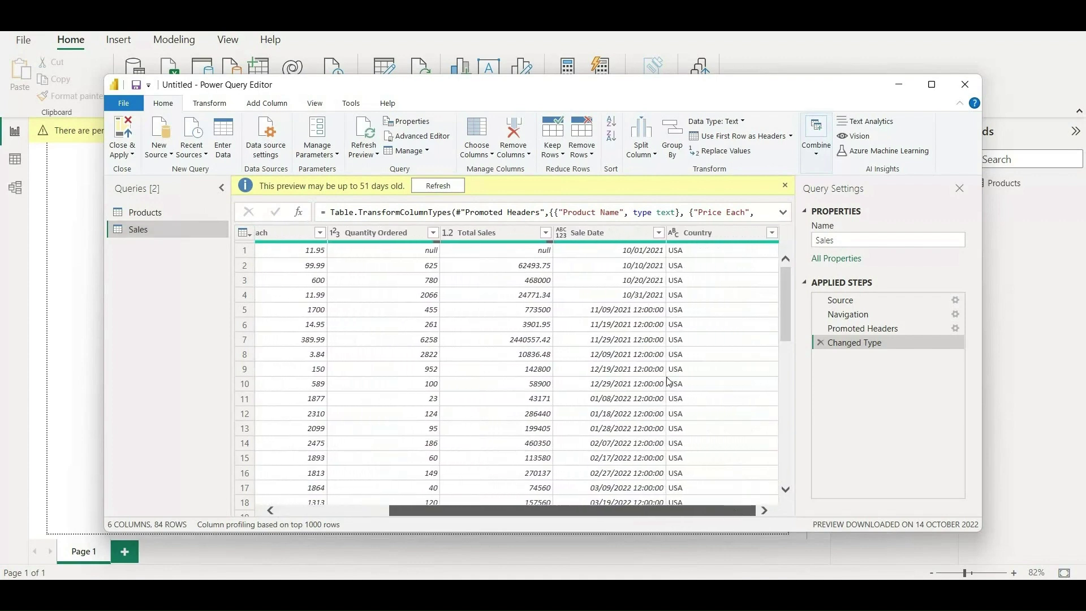
left_click(562, 233)
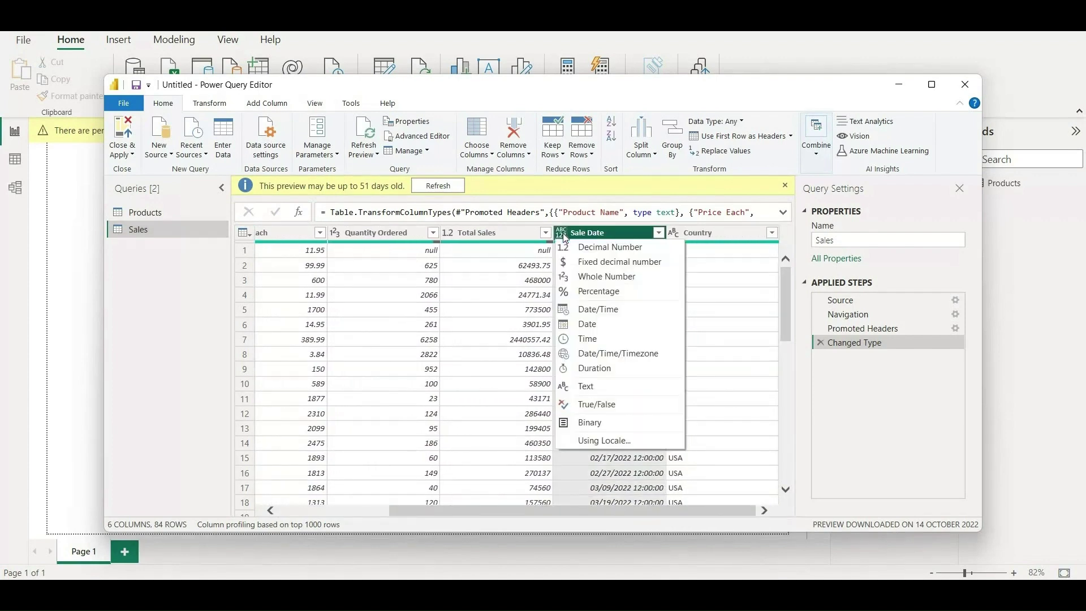
left_click(574, 324)
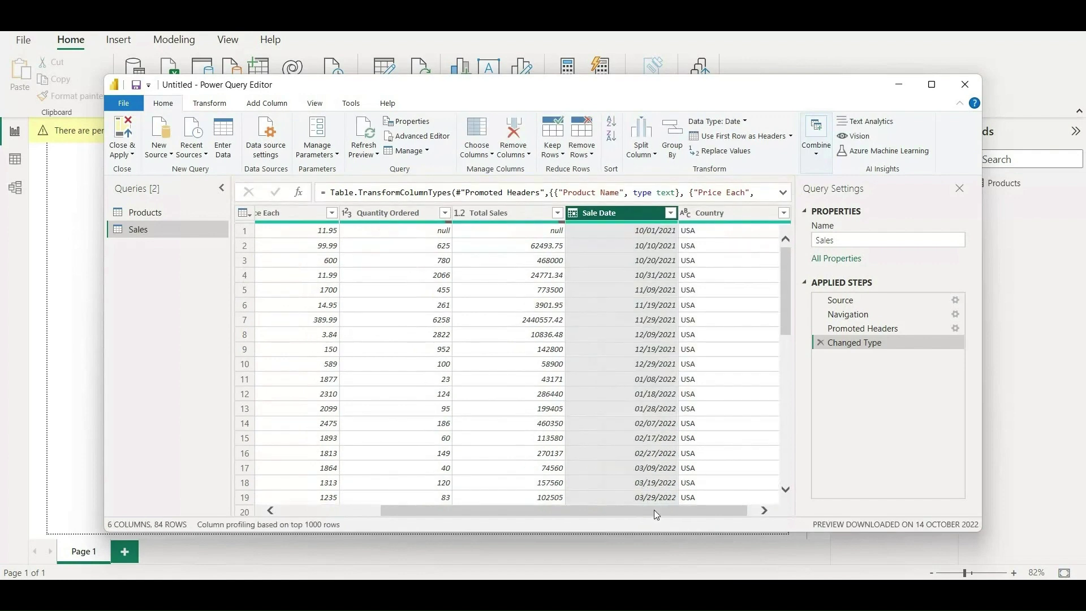
left_click_drag(653, 510, 479, 512)
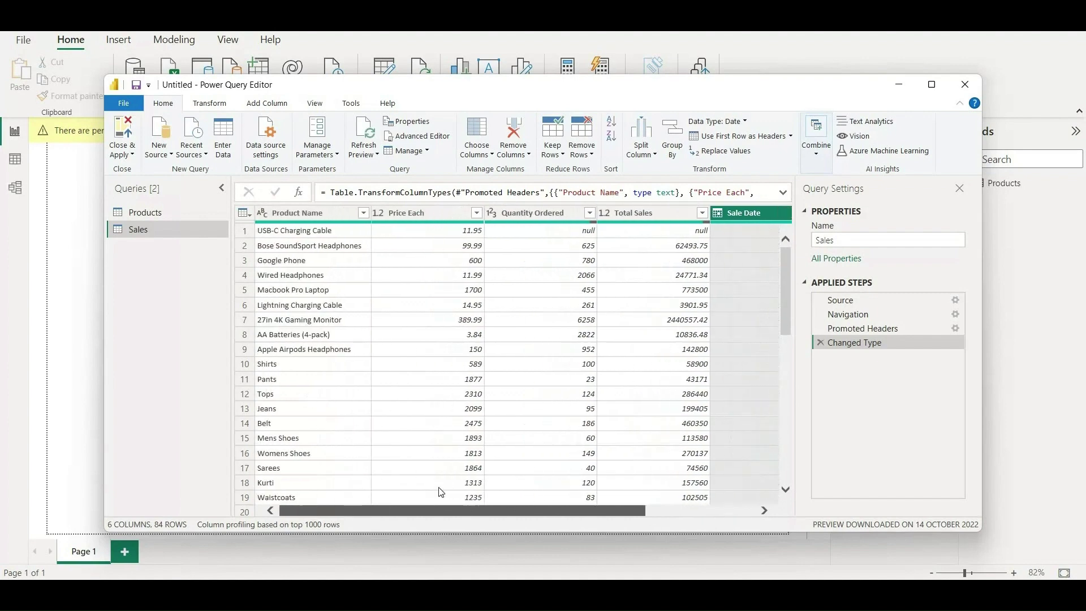
left_click(122, 137)
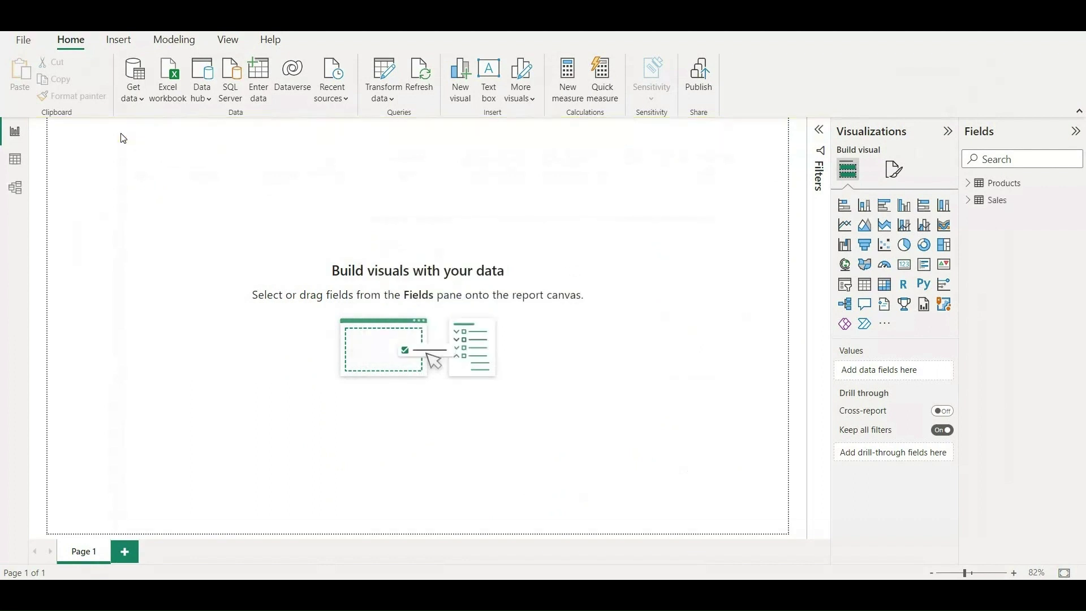
Examine the relationship between Products and Sales in the model view, then display the Sales table's data
left_click(15, 188)
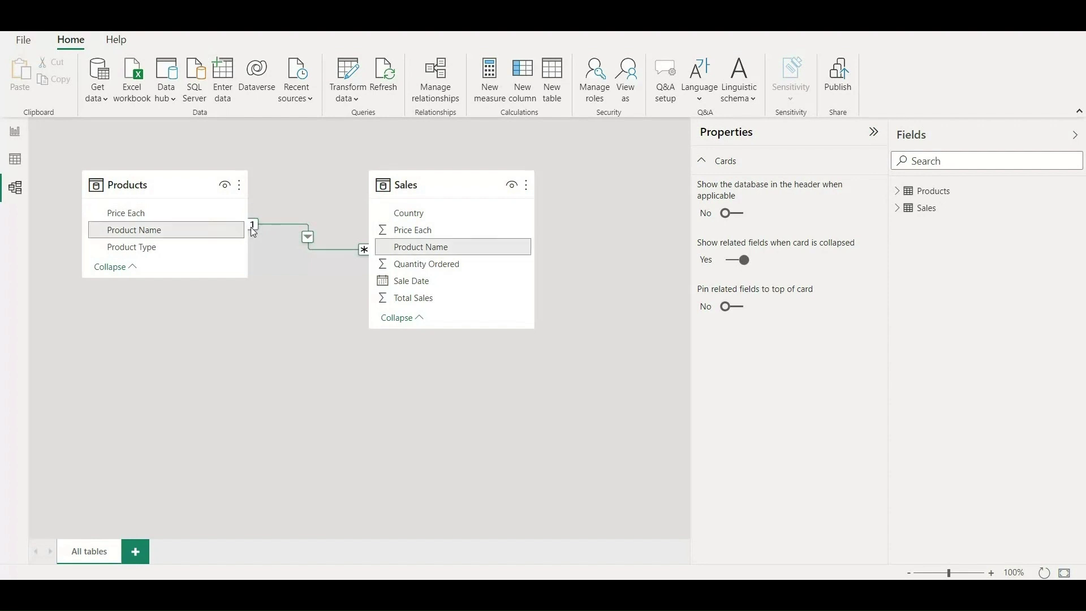
left_click(16, 161)
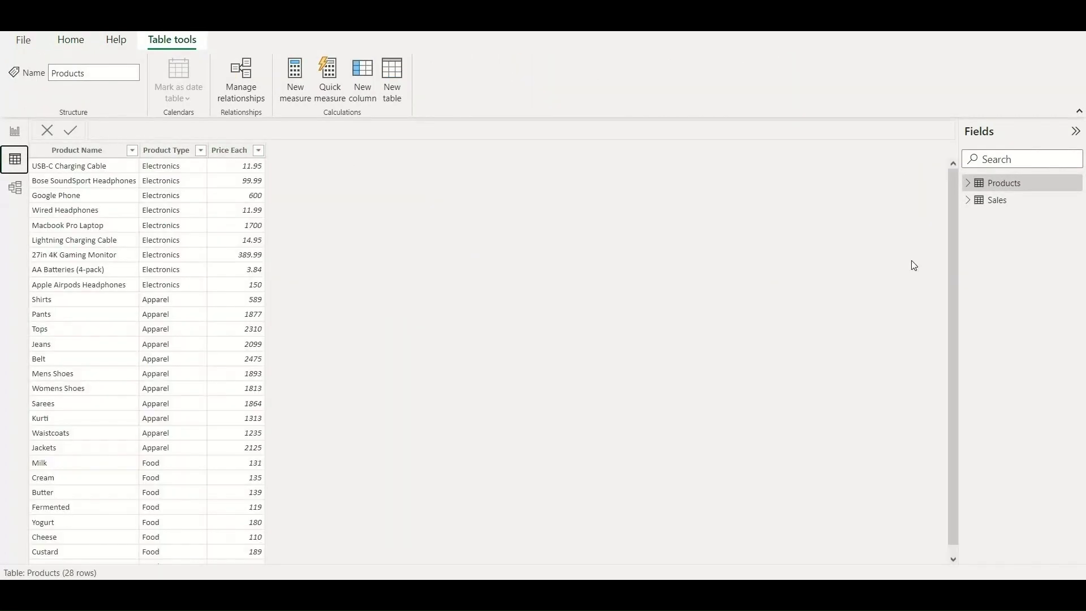
left_click(998, 201)
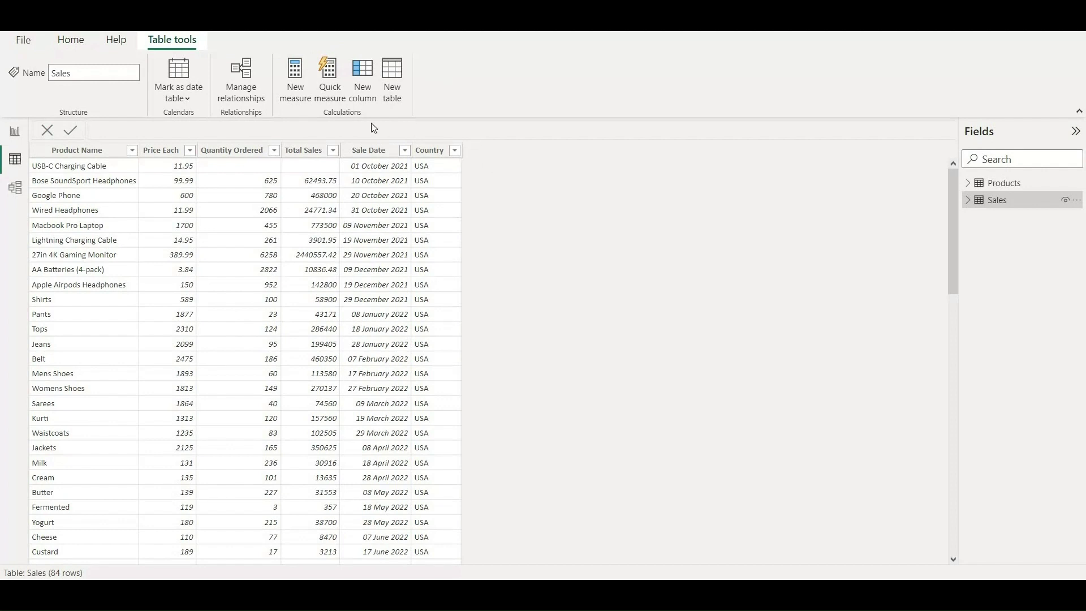
Add a new calculated column to the Sales table and name it "Price (from Products tbl)"
left_click(362, 82)
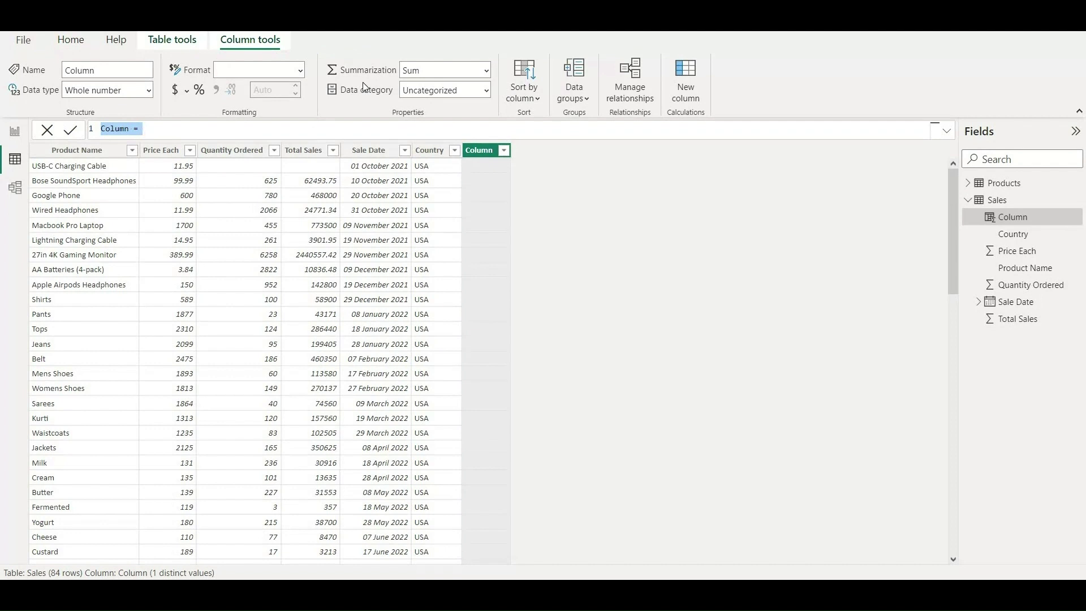
key("Home")
key("shift+Right")
key("shift+Right")
key("shift+Right")
key("shift+Right")
key("shift+Right")
key("shift+Right")
type("R")
key("BackSpace")
type("Price")
type(" ()")
type("from")
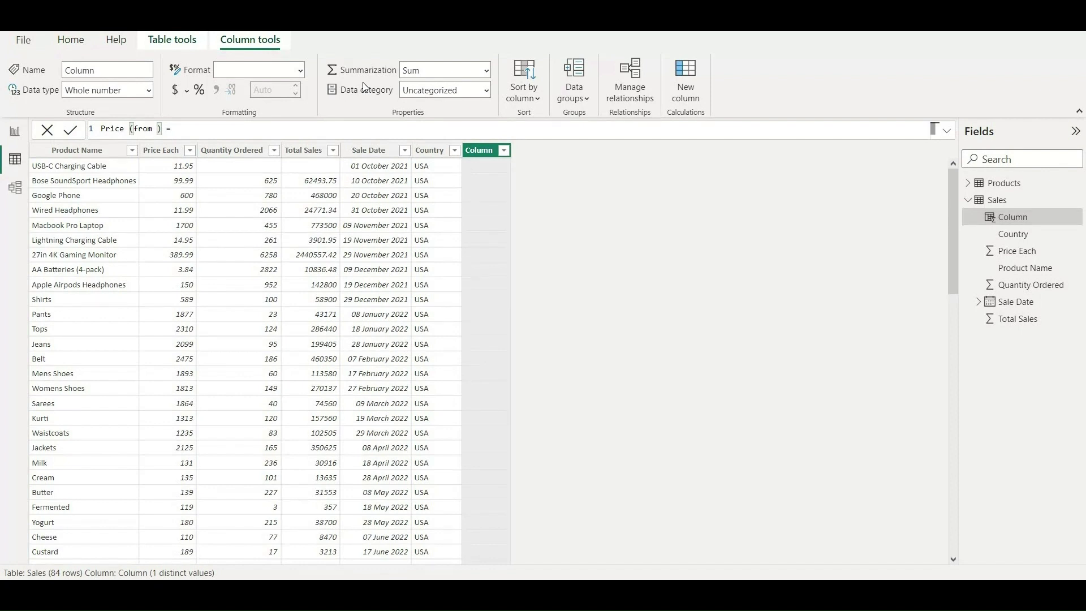
type("Products tbl")
Enter the RELATED function without an argument on the second line of the column's formula and commit it
key("End")
key("shift+Return")
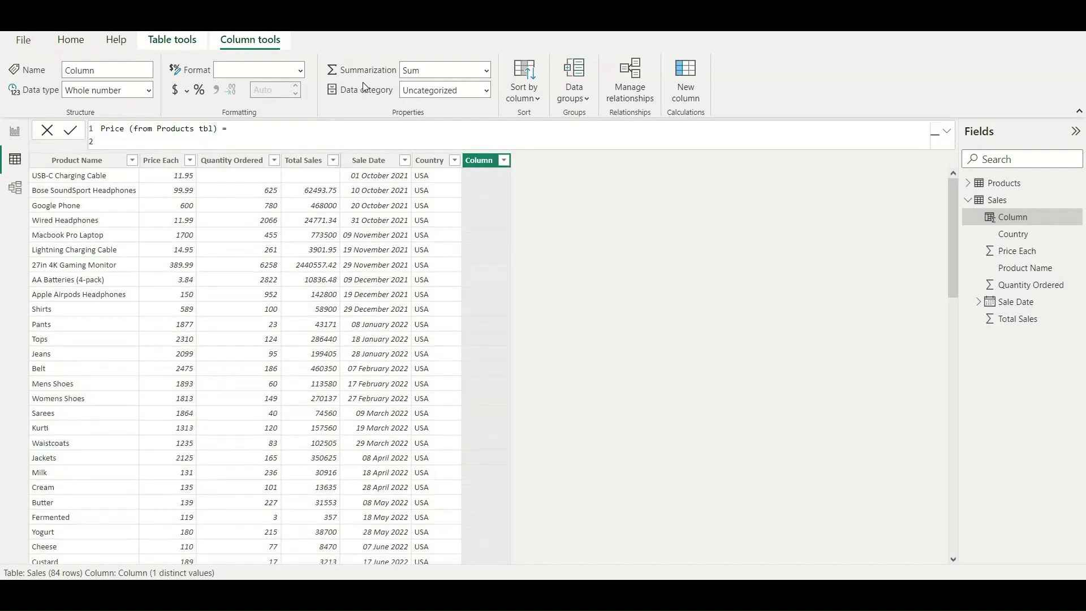
type("related")
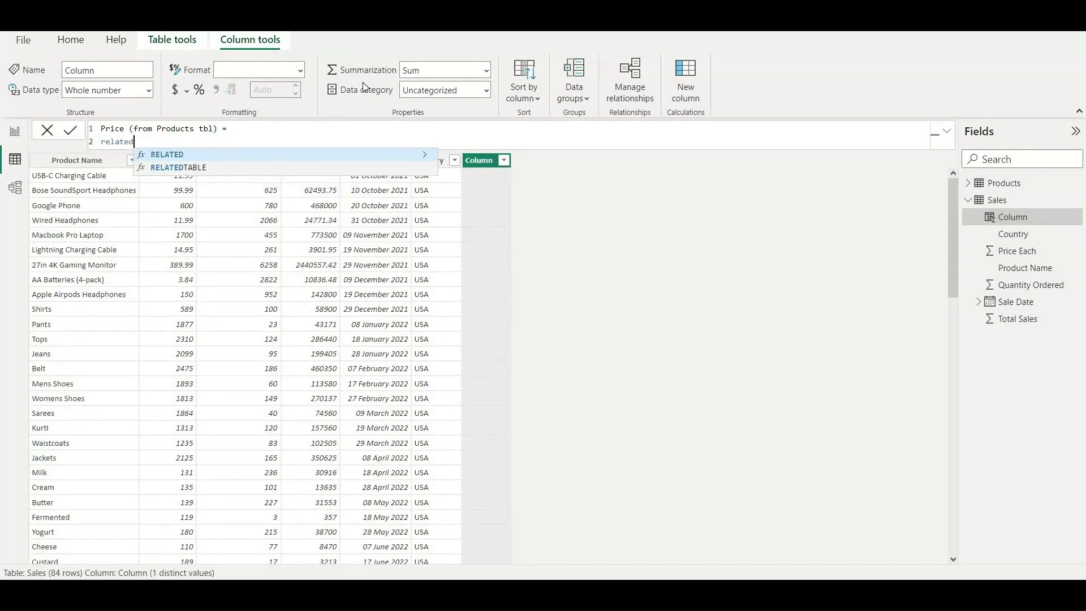
key("Tab")
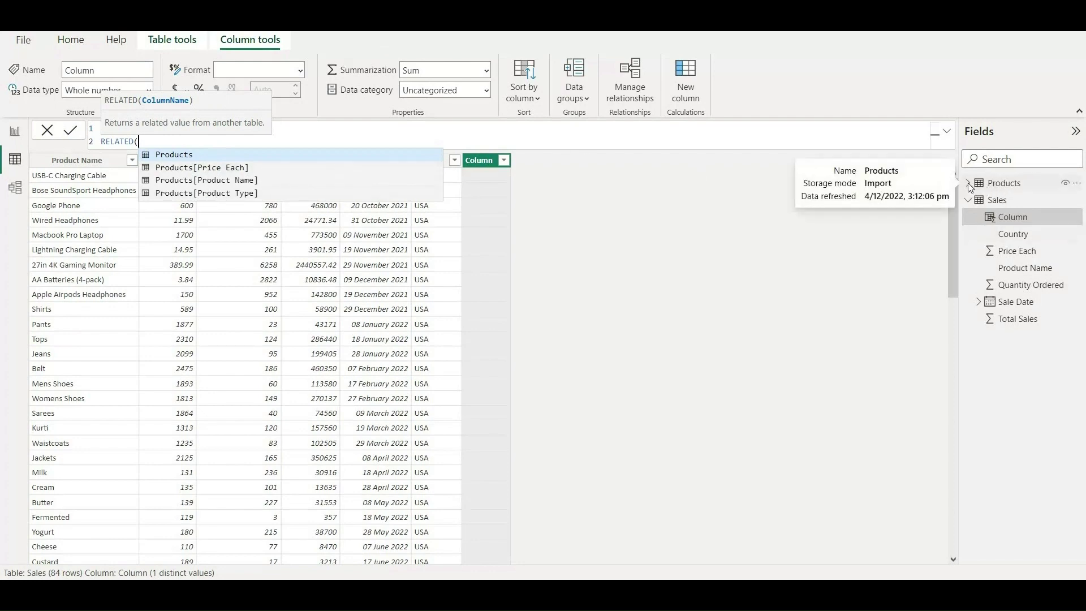
key("Escape")
key("Return")
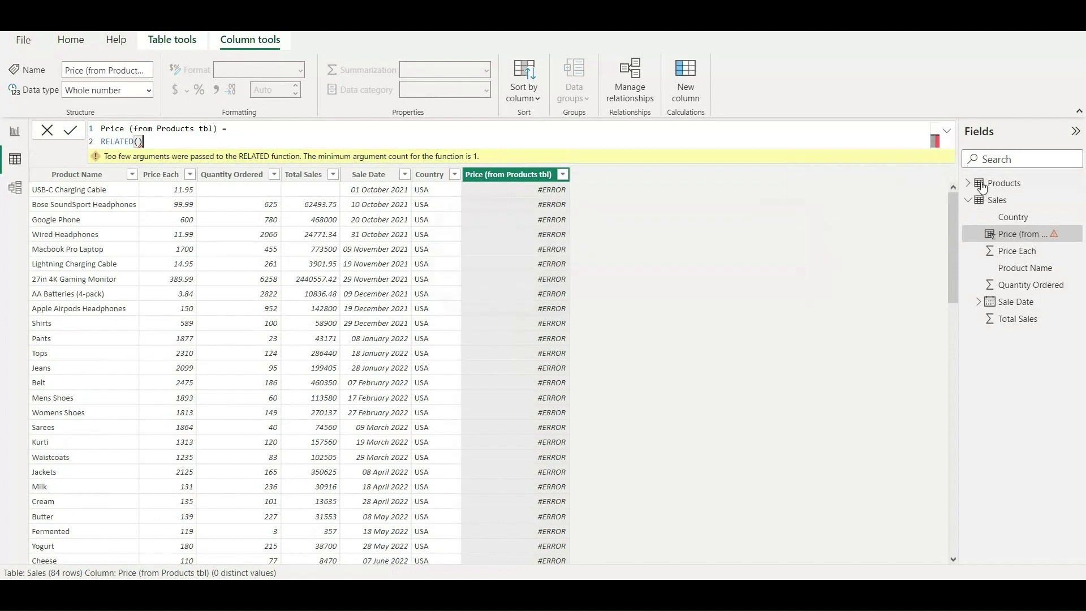
Display the Products table and expand its list of fields
left_click(981, 186)
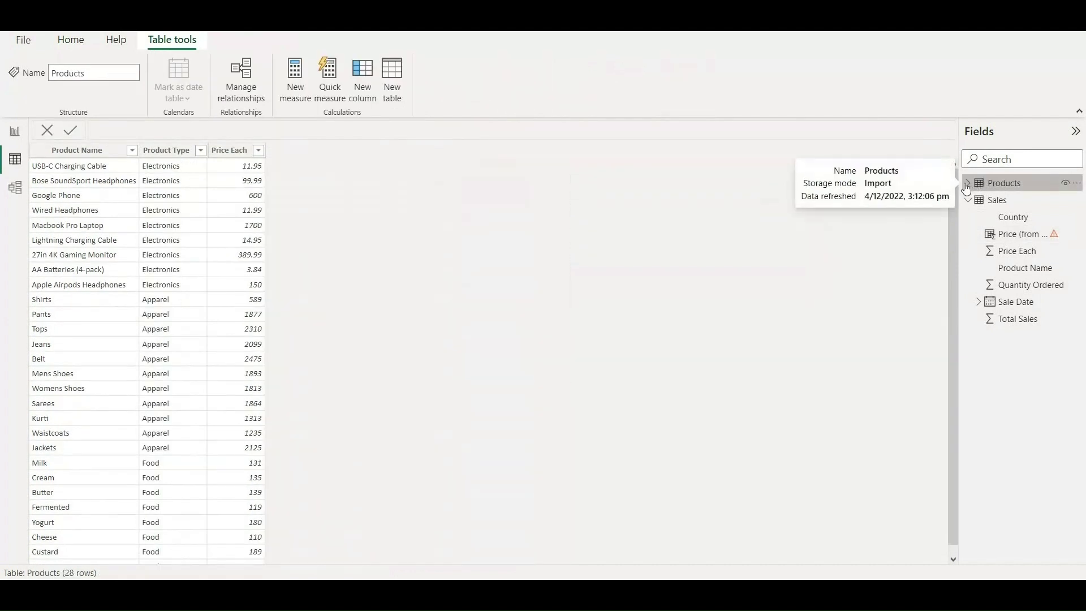
left_click(967, 183)
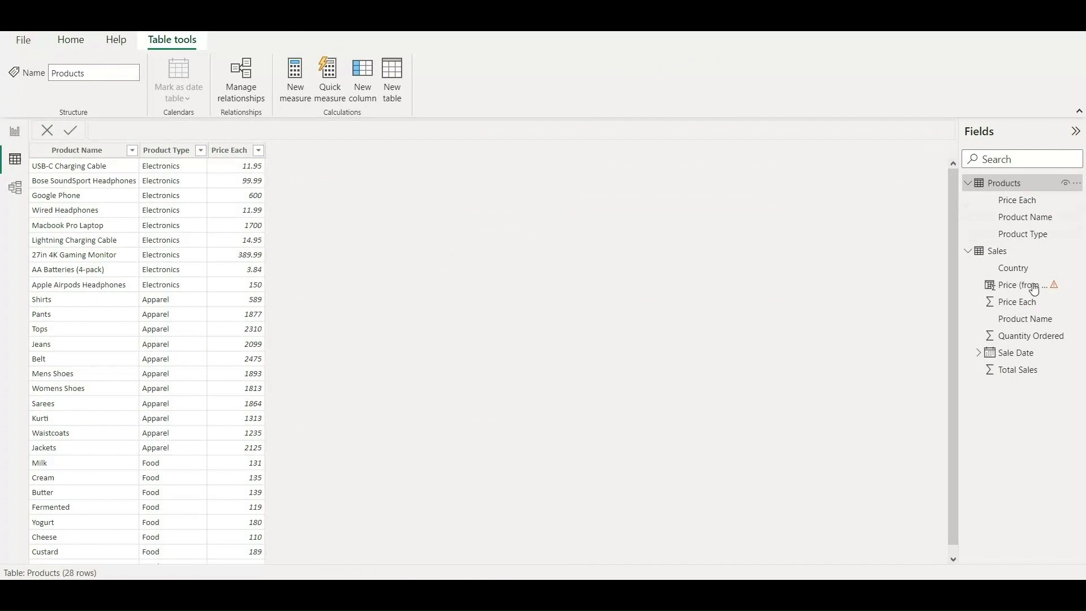
Complete the RELATED formula of the Sales table's "Price (from Products tbl)" column with Products[Price Each] as its argument
left_click(1002, 258)
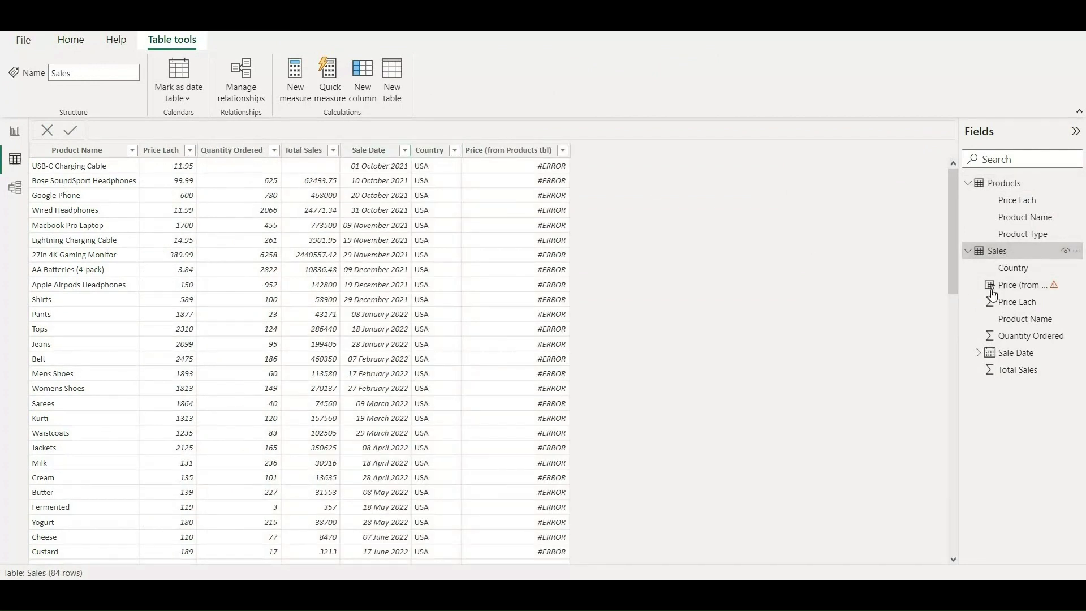
left_click(1022, 291)
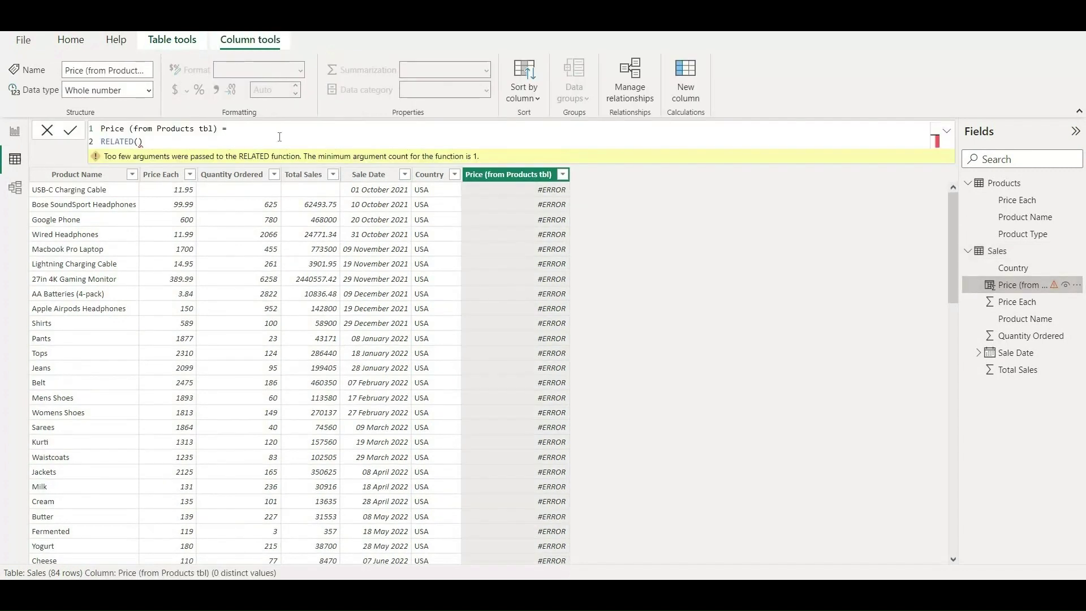
left_click(172, 141)
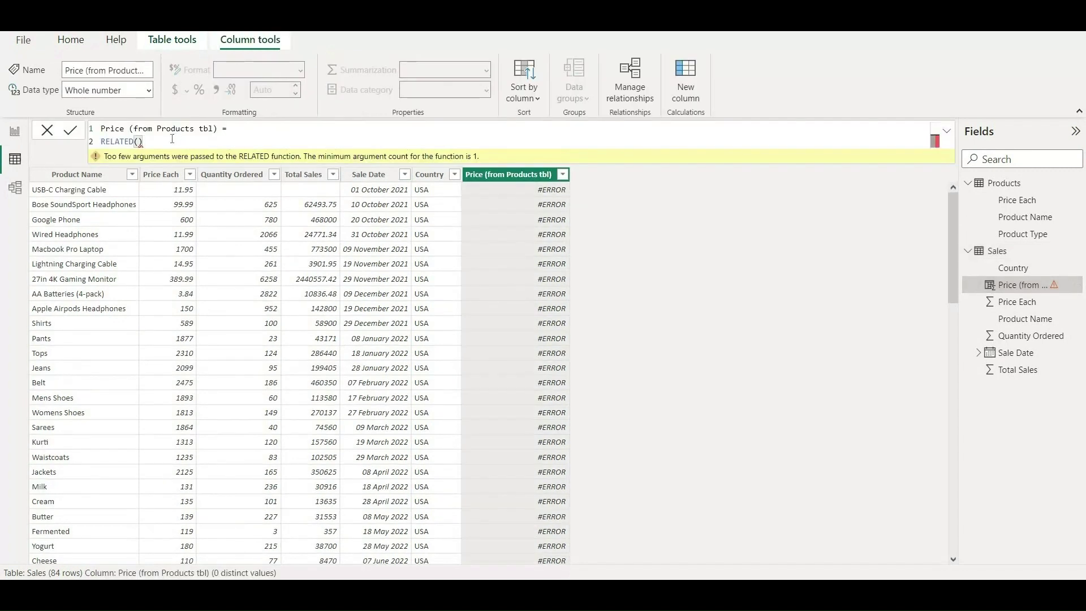
key("BackSpace")
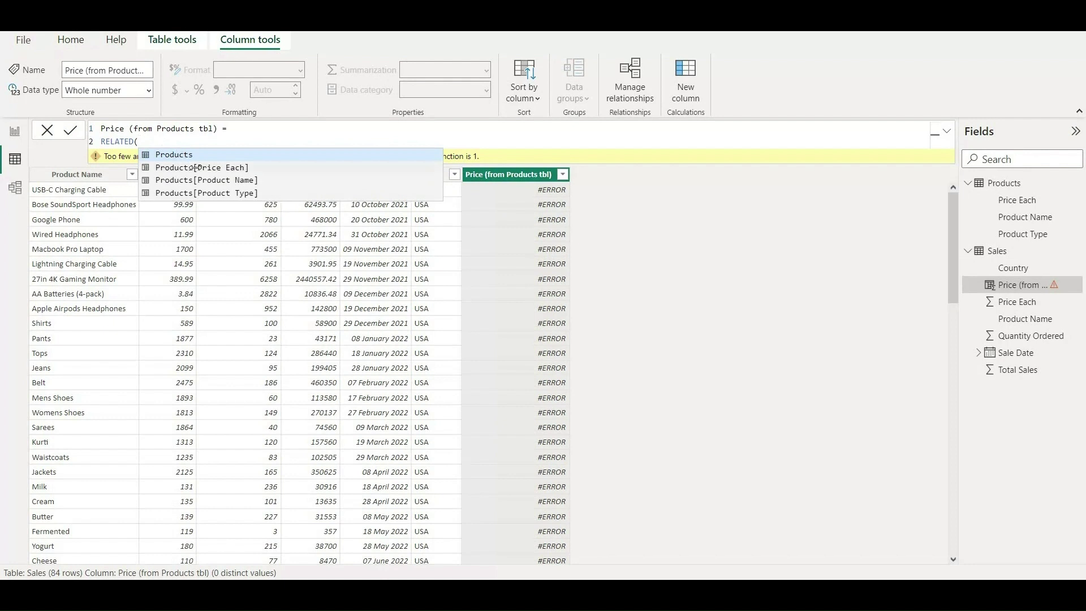
left_click(243, 169)
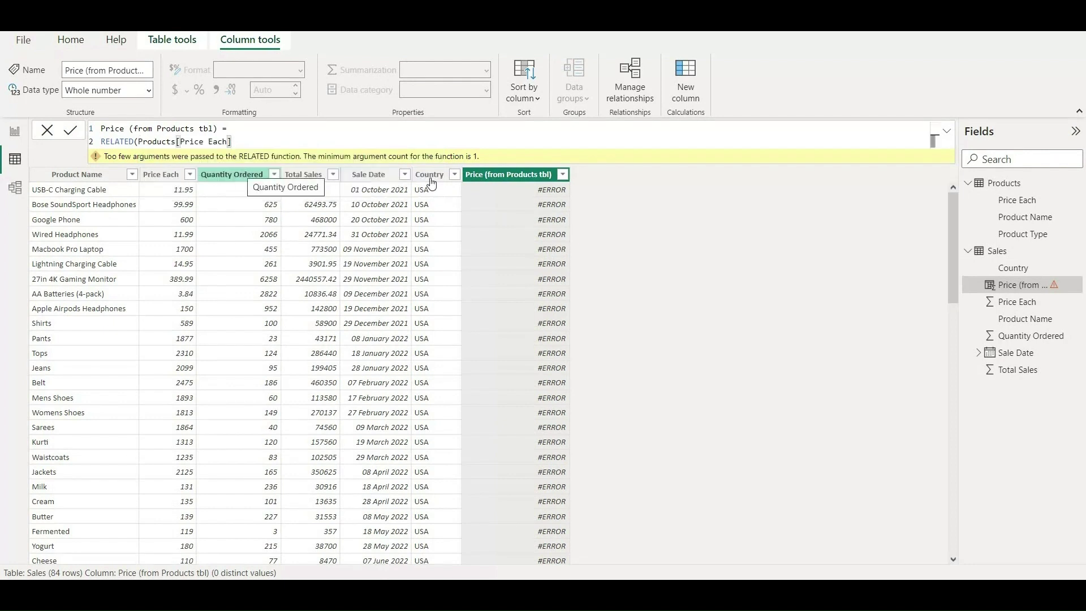
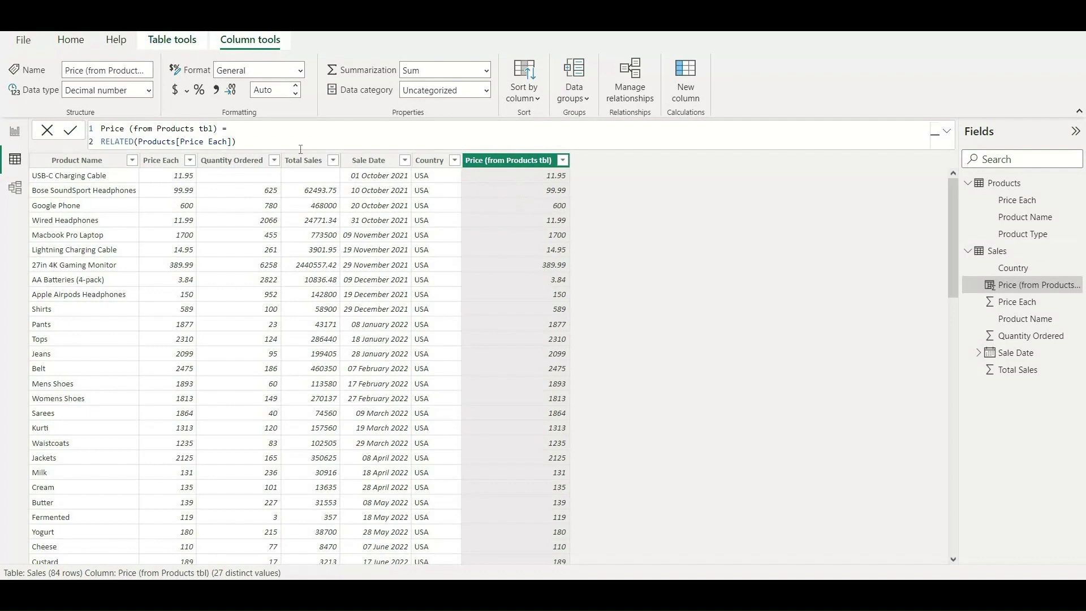
Replace the RELATED argument in the "Price (from Products tbl)" formula with Products[Product Type] and commit it
left_click(280, 145)
key("BackSpace")
key("BackSpace")
key("BackSpace")
key("BackSpace")
key("BackSpace")
key("BackSpace")
key("BackSpace")
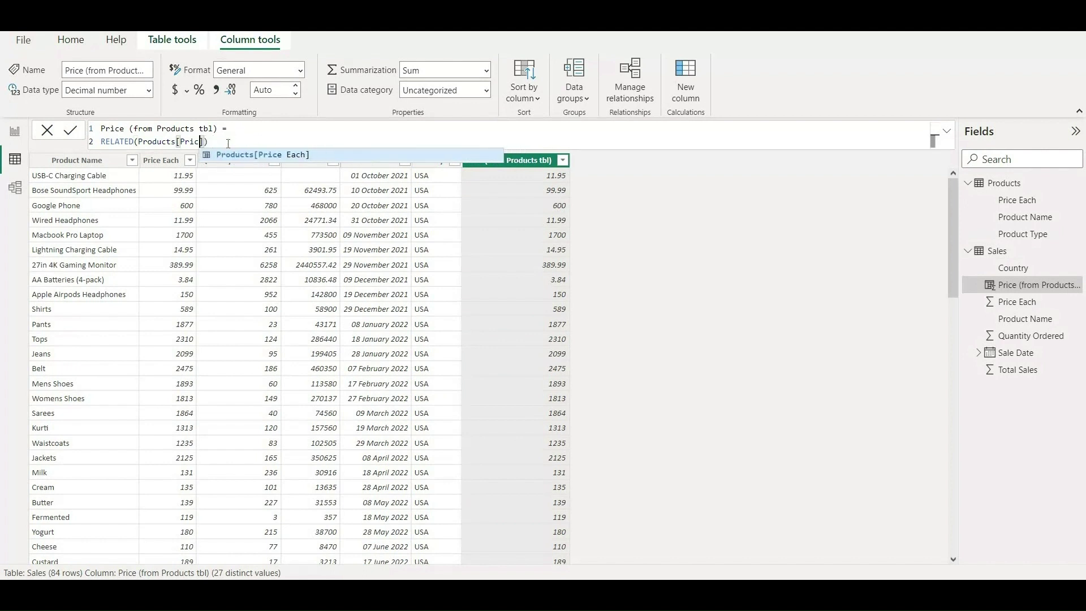
key("BackSpace")
key("BackSpace")
key("BackSpace")
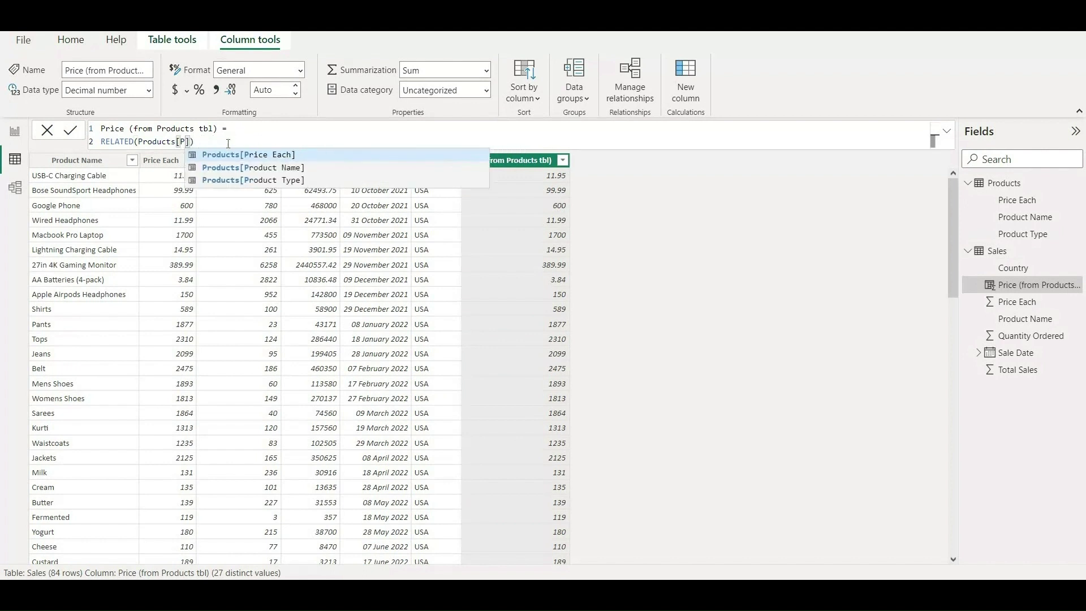
left_click(267, 181)
key("Return")
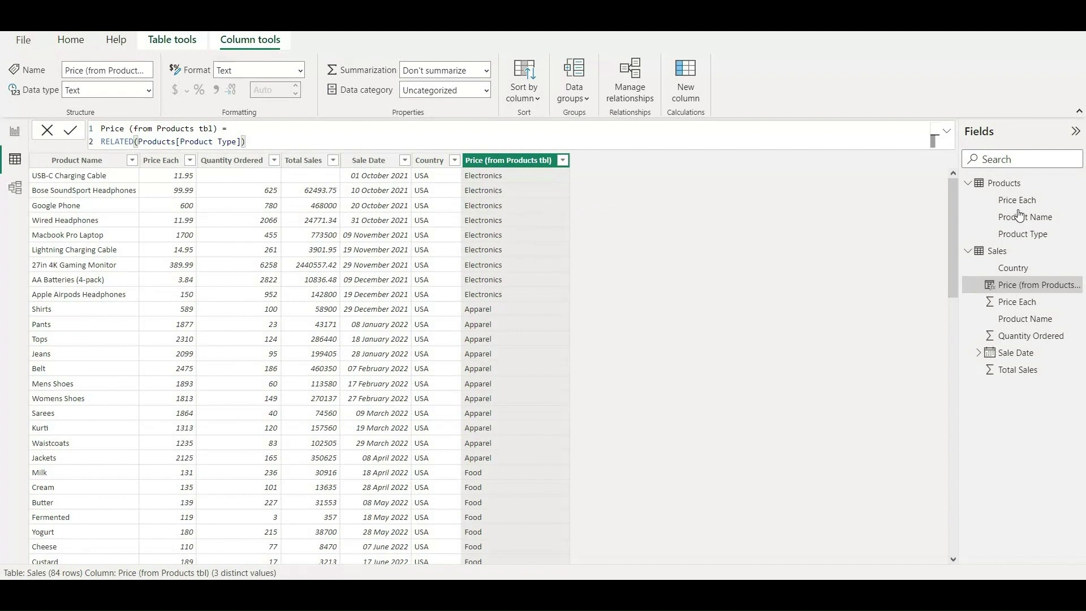
Add a calculated column named "Price (from Sales)" to the Products table and start a second line in its formula
left_click(995, 189)
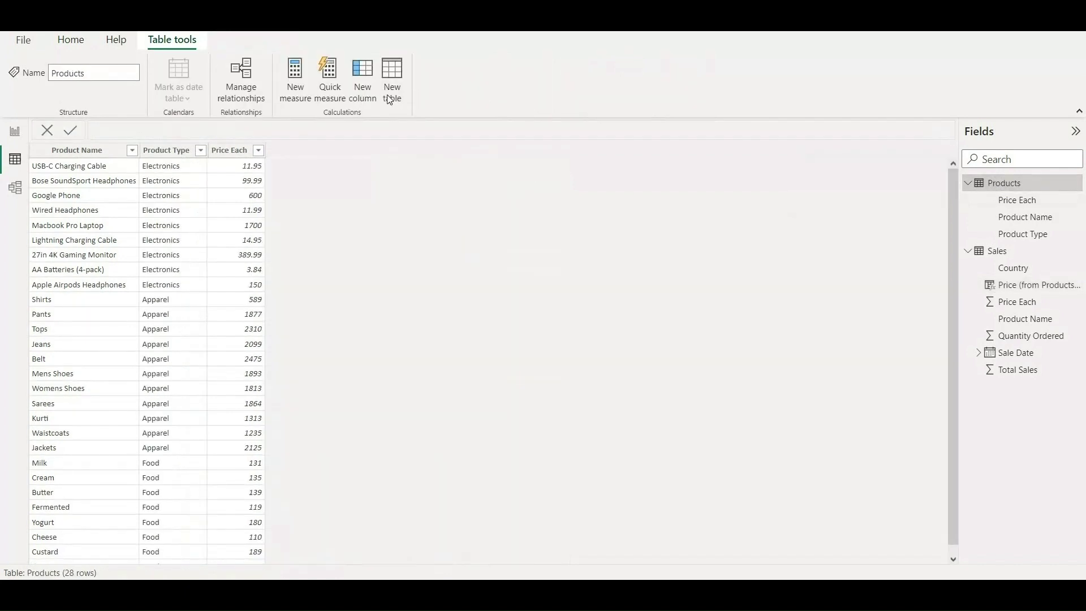
left_click(360, 87)
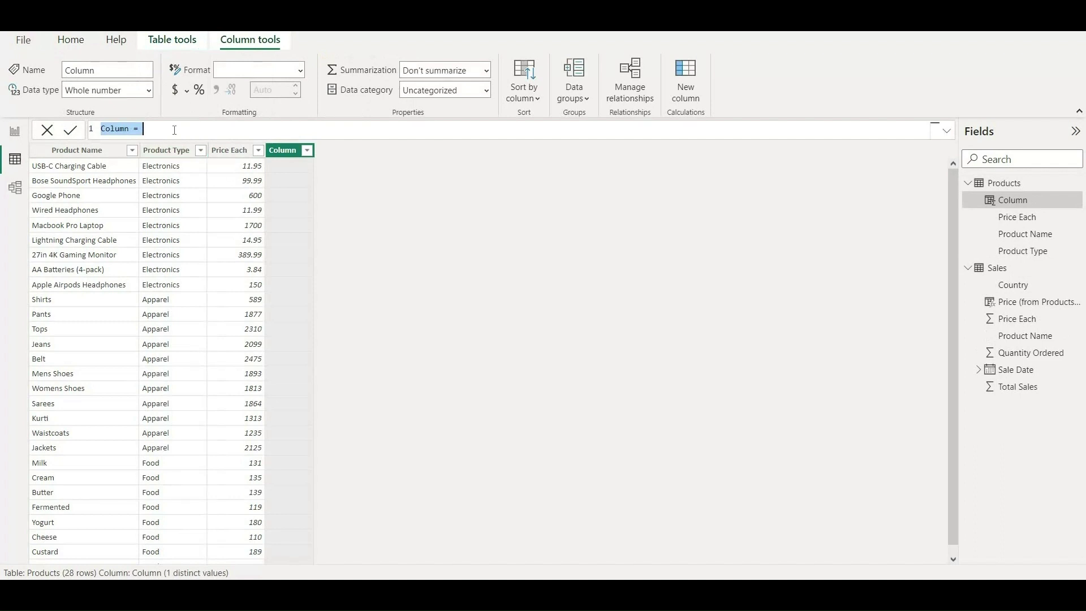
key("shift+Left")
key("shift+Left")
key("shift+Left")
type("Price")
type(" ()")
type("from ")
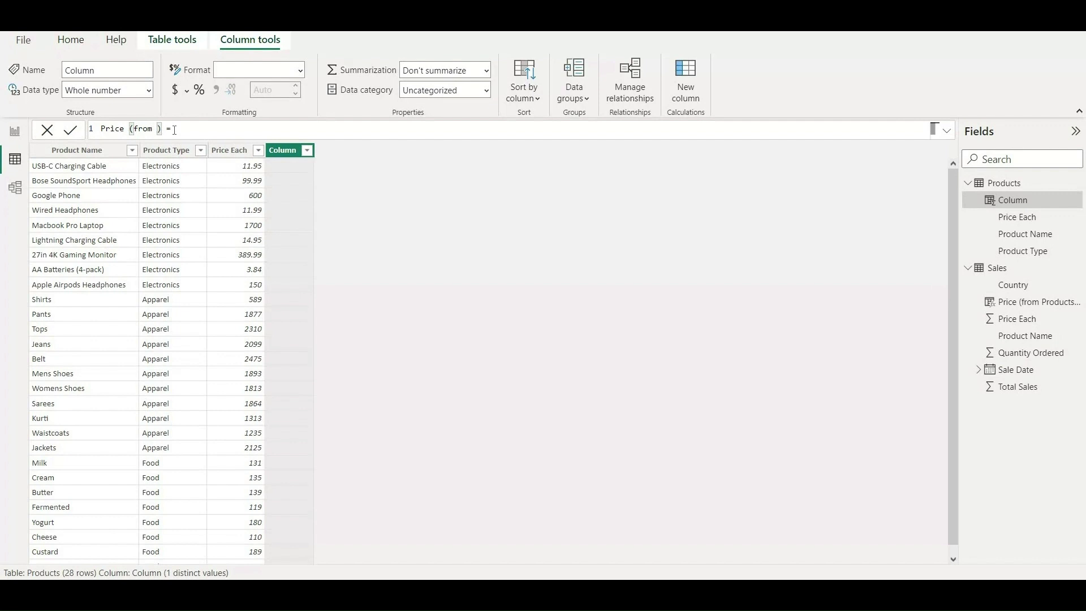
type("Sales")
left_click(219, 128)
key("shift+Return")
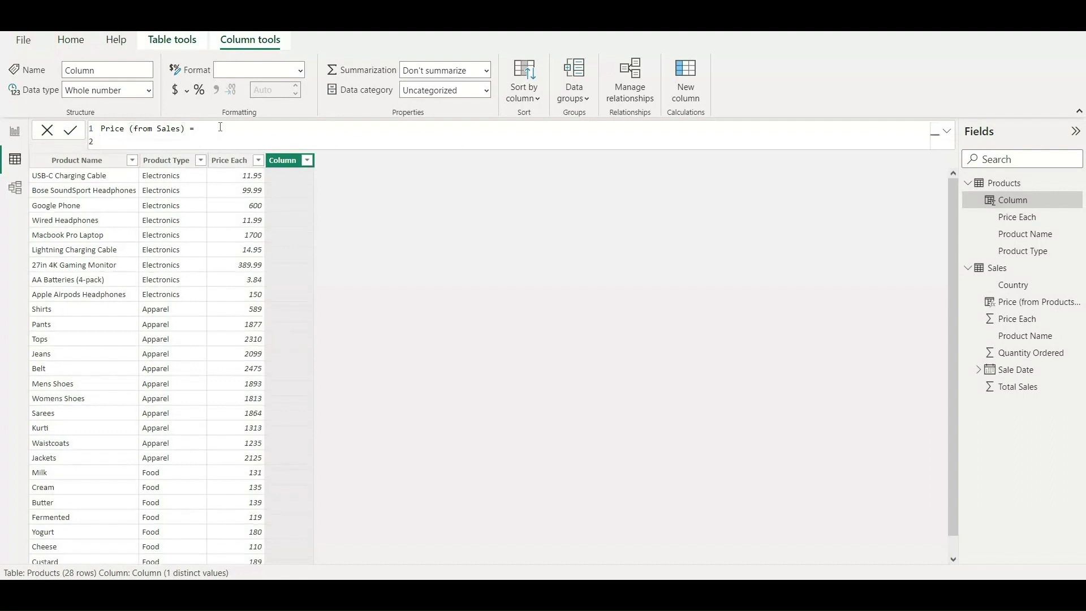
Try to reference the Sales table inside a RELATED function on the formula's second line
type("rela")
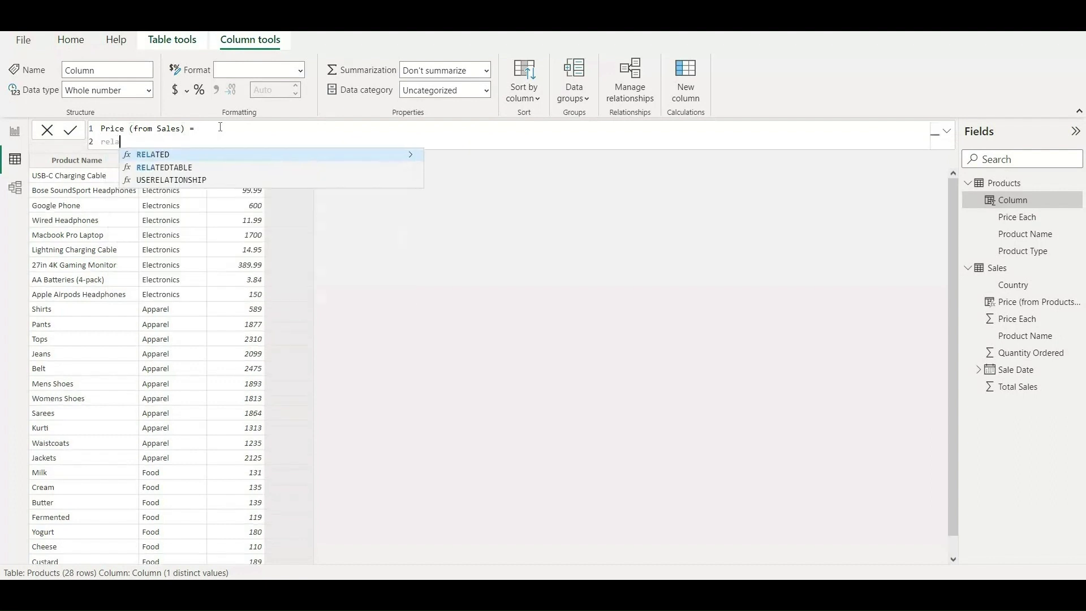
key("Tab")
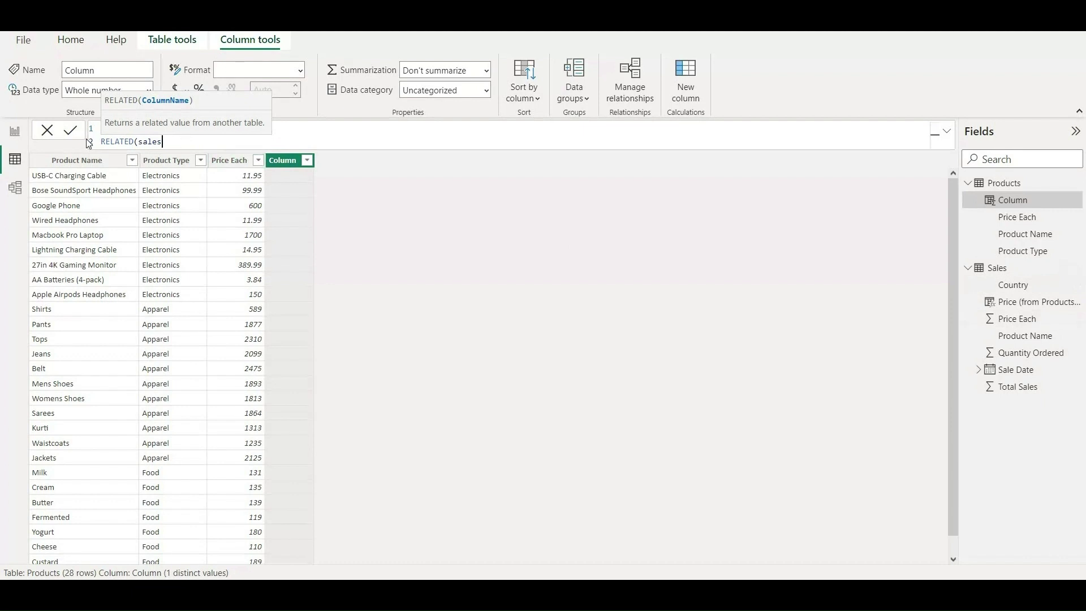
key("ctrl+z")
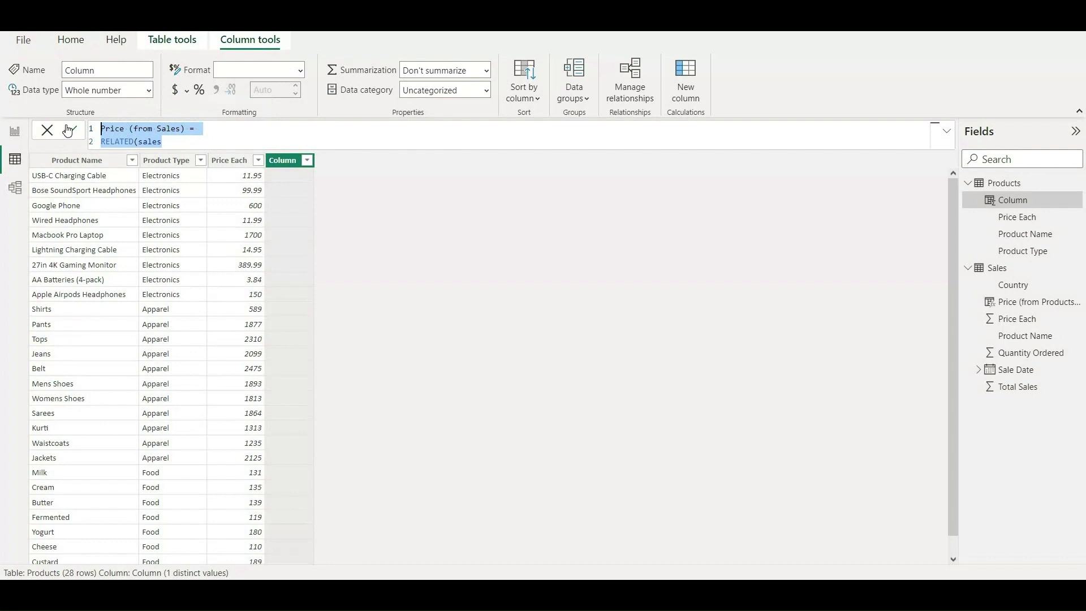
Change the formula's second line to RELATEDTABLE(Sales) and commit it
key("Right")
key("Left")
key("Left")
key("BackSpace")
key("BackSpace")
key("BackSpace")
key("BackSpace")
key("BackSpace")
key("BackSpace")
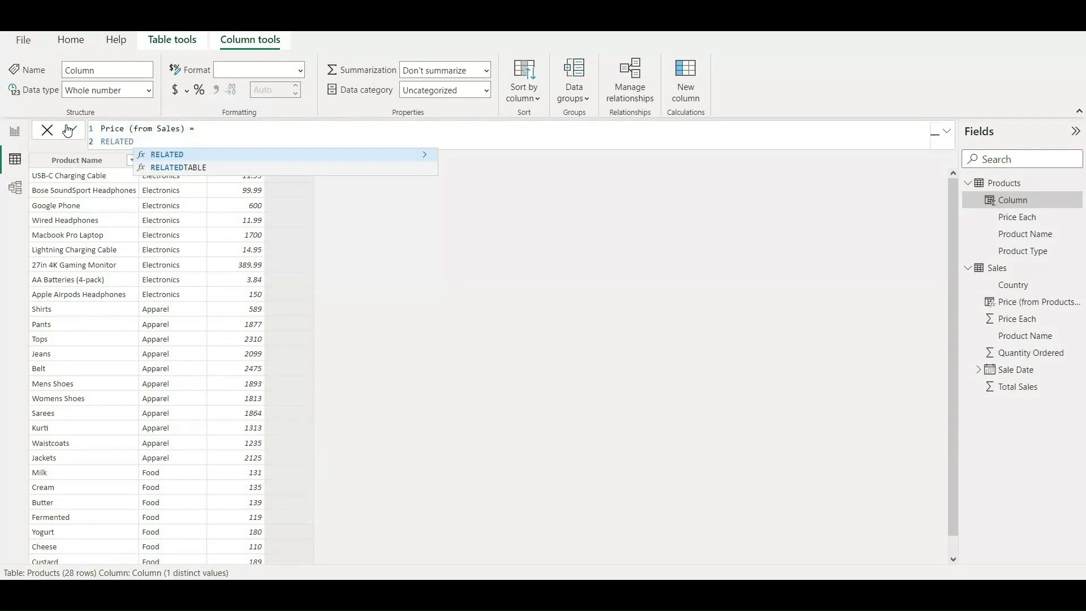
key("Down")
key("Tab")
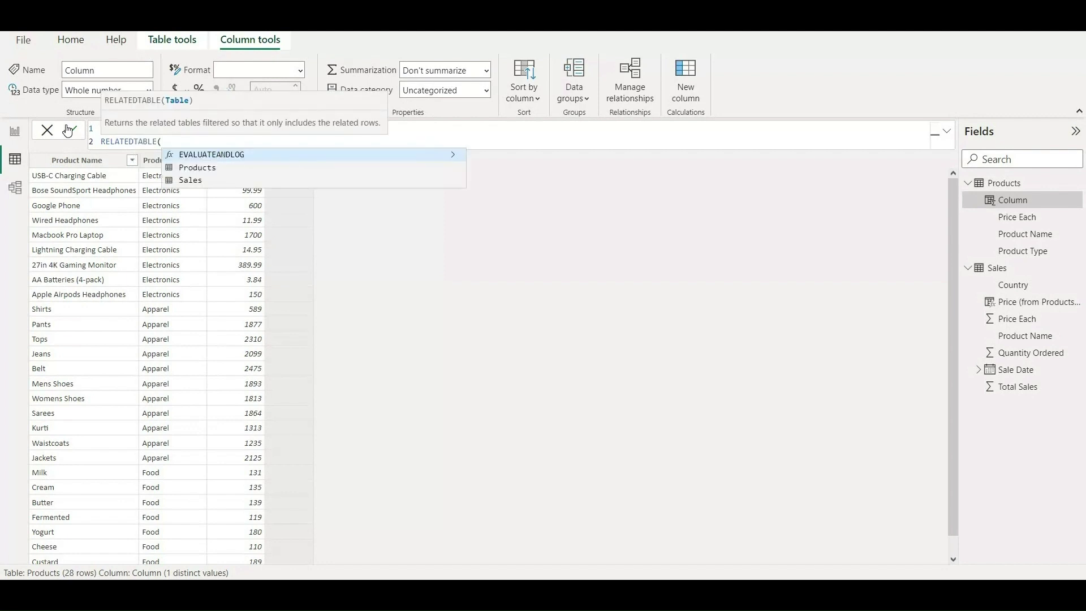
left_click(199, 182)
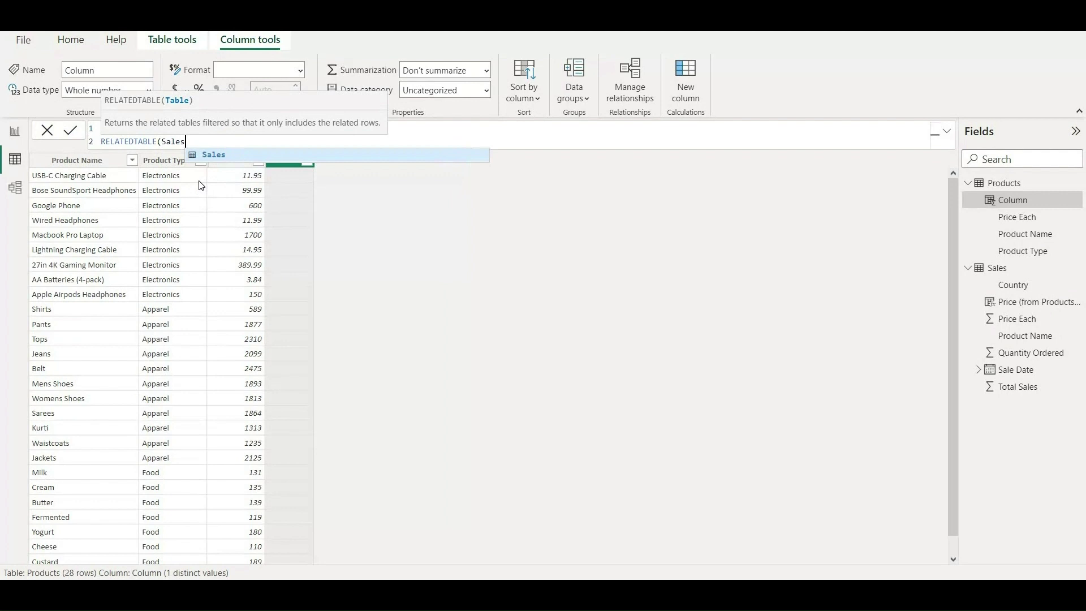
type(")")
key("Return")
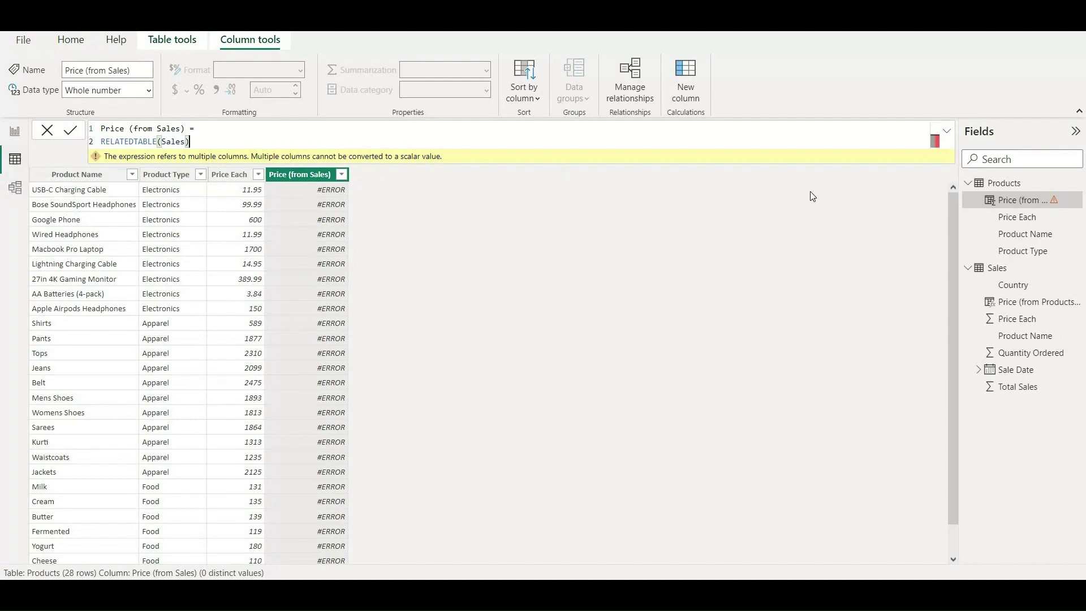
Filter the Sales table's Product Name column to USB-C Charging Cable only
left_click(997, 269)
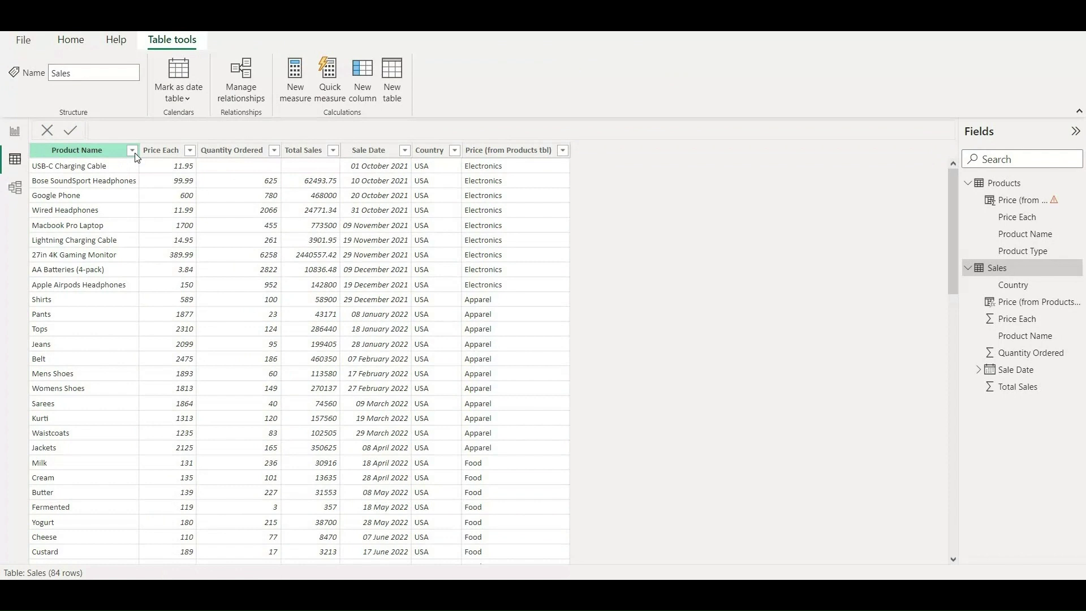
left_click(133, 151)
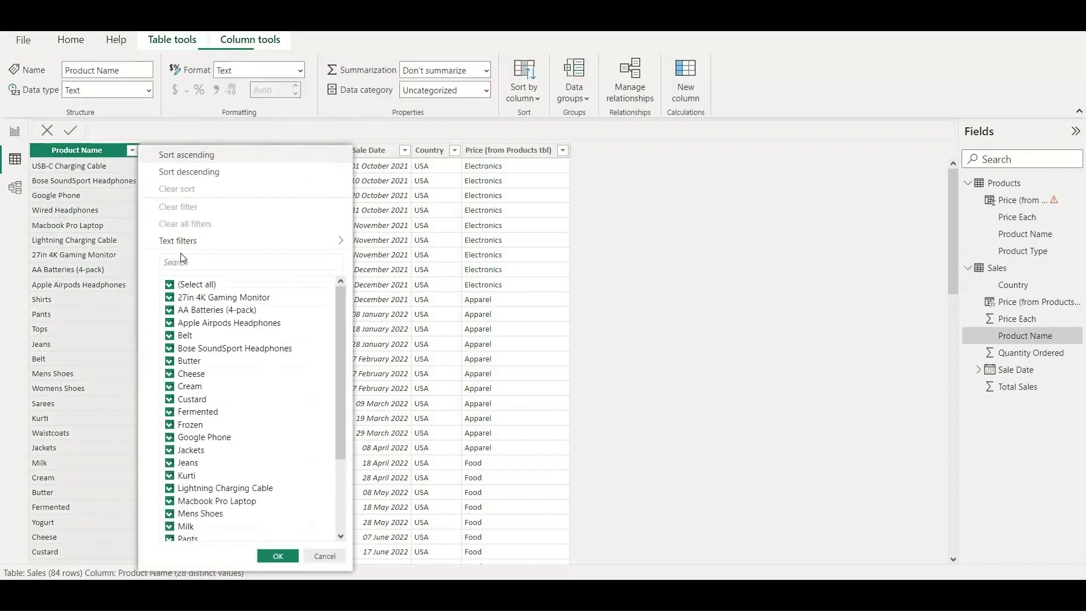
left_click(170, 285)
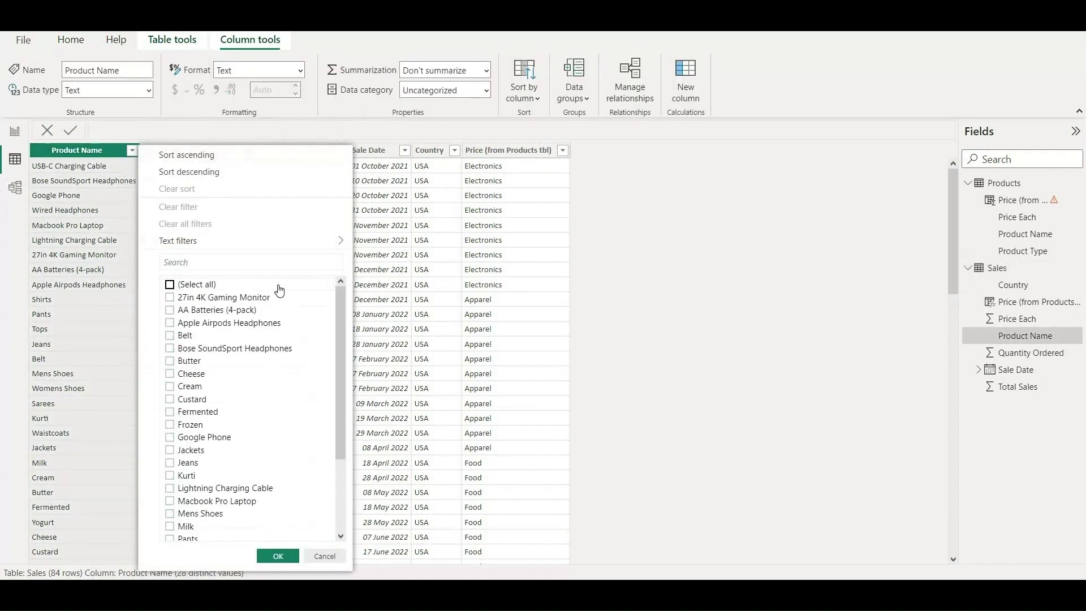
left_click(280, 290)
left_click(279, 286)
left_click(272, 259)
type("u")
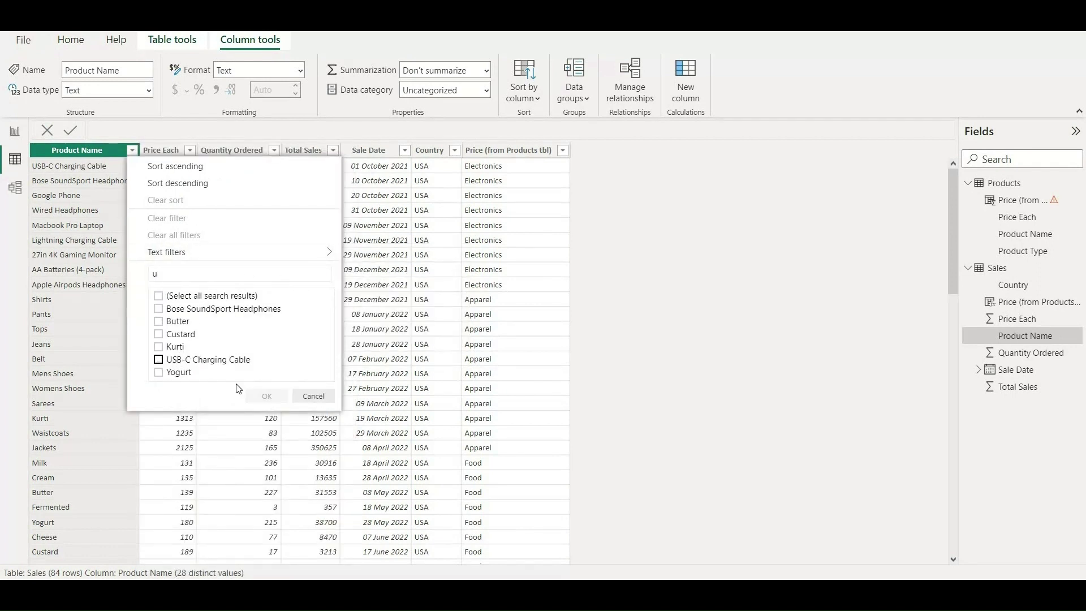
left_click(264, 397)
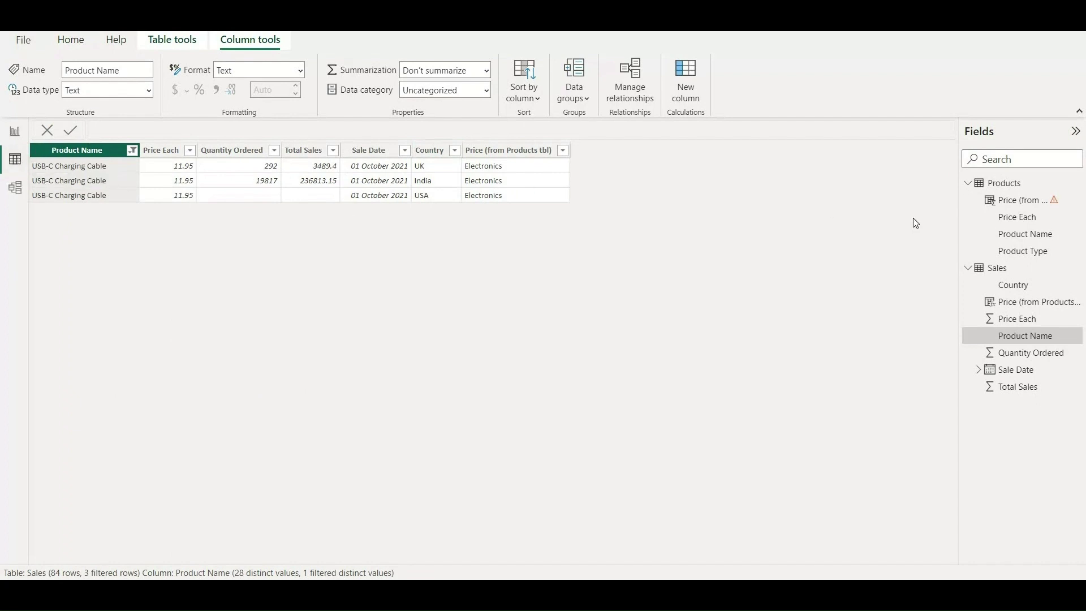
Wrap the "Price (from Sales)" column's RELATEDTABLE(Sales) expression in COUNTROWS and commit the formula
left_click(1014, 203)
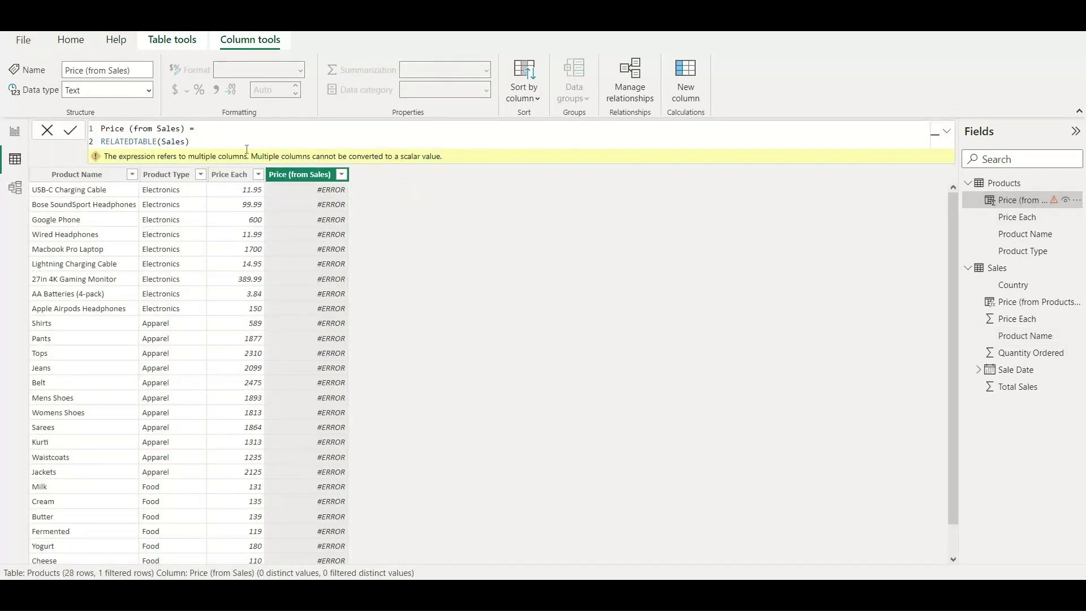
left_click(103, 141)
type("Count")
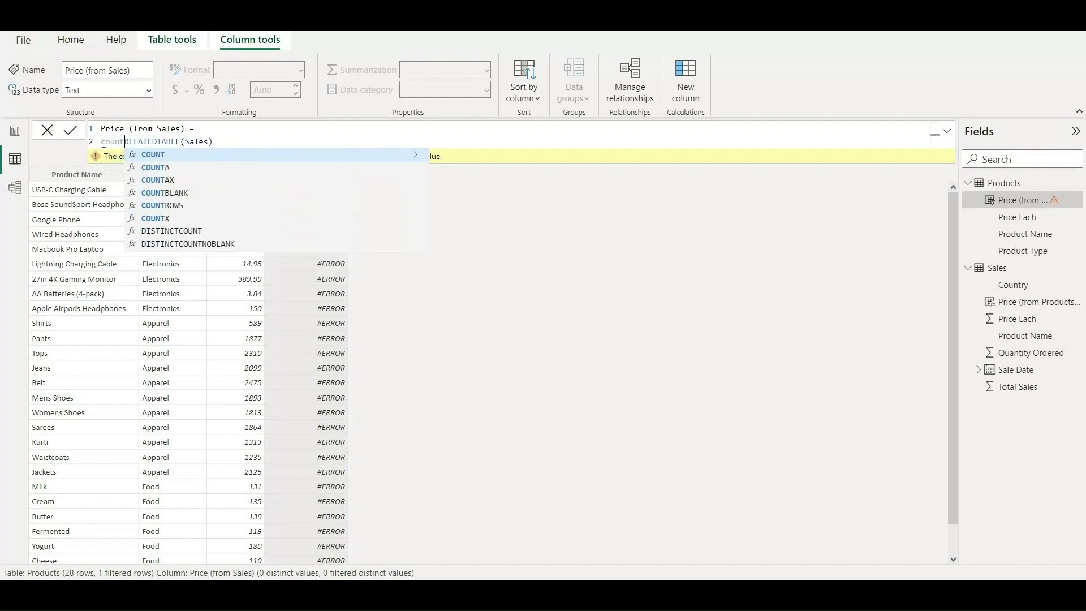
key("Down")
key("Down")
key("Down")
key("Down")
key("Tab")
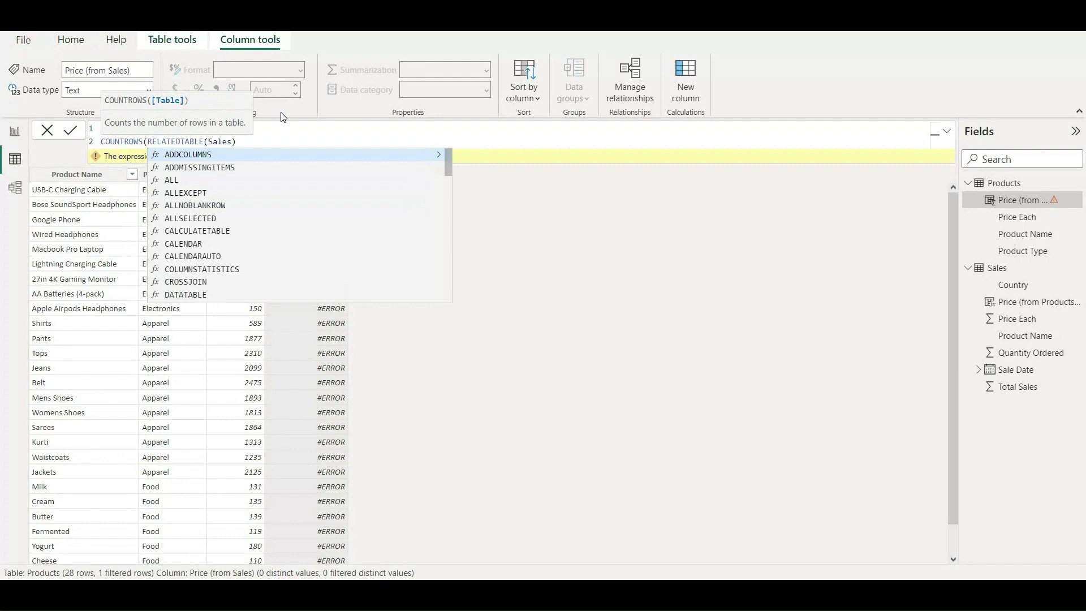
type("))")
key("Return")
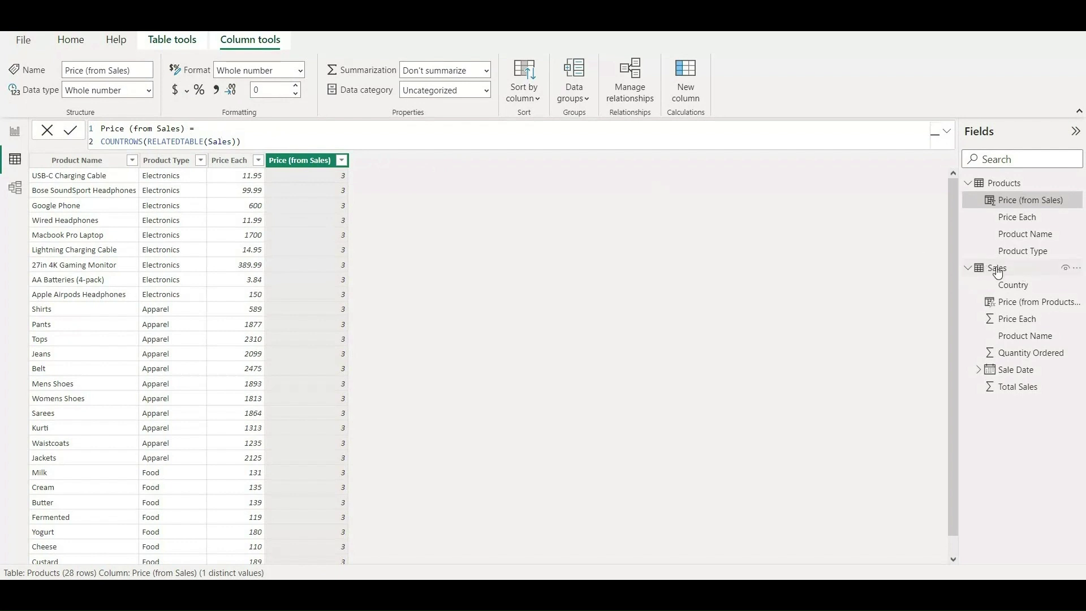
Copy the entire "Price (from Sales)" formula from the Products table
left_click(373, 146)
key("ctrl+a")
key("ctrl+c")
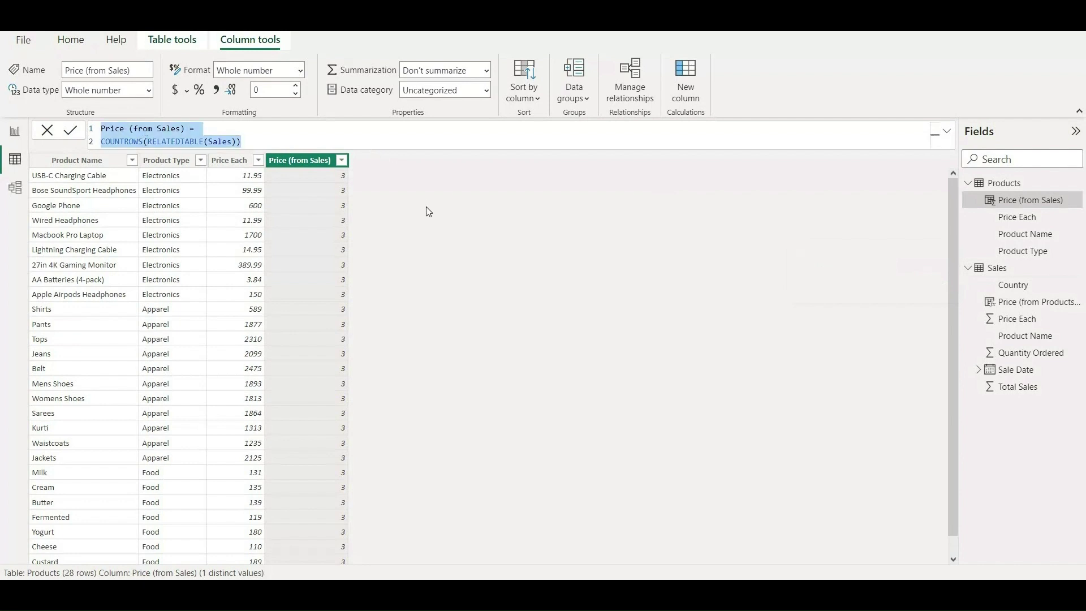
left_click(555, 230)
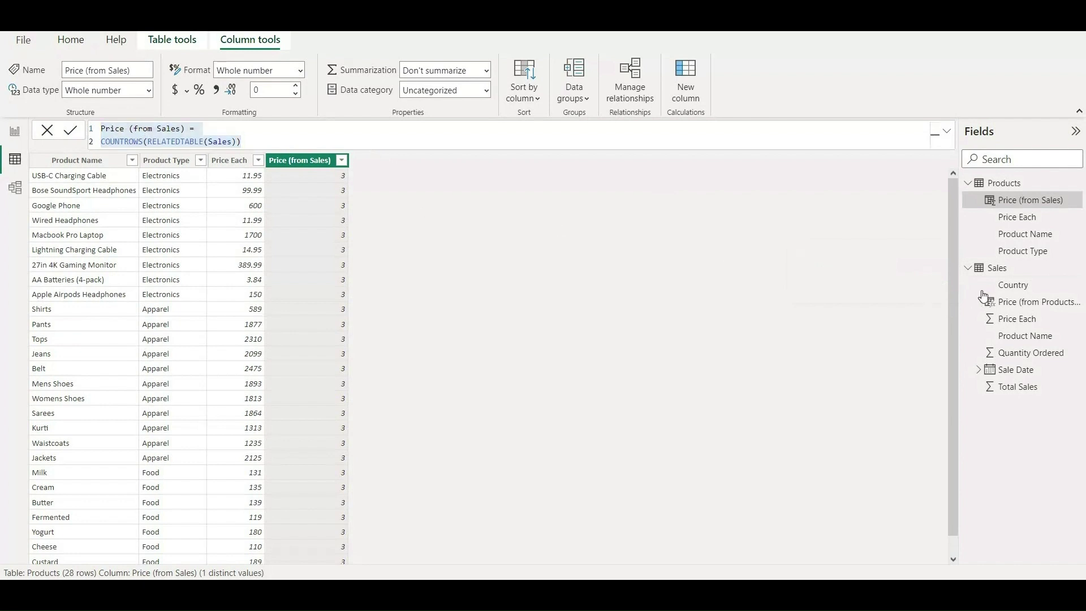
Display the Sales table and reset its Product Name filter to include all products
left_click(999, 276)
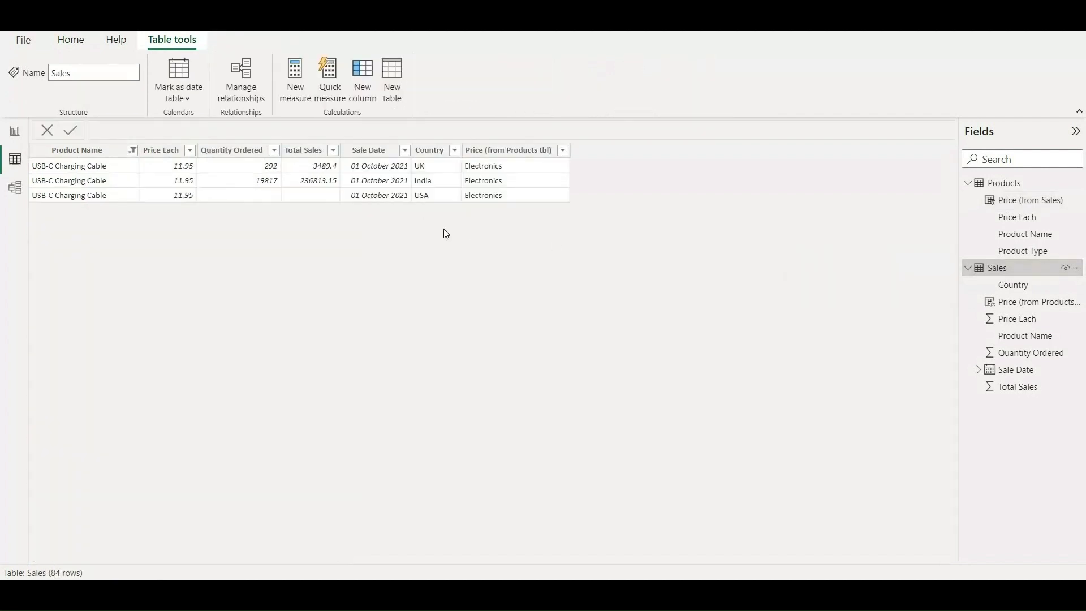
left_click(132, 150)
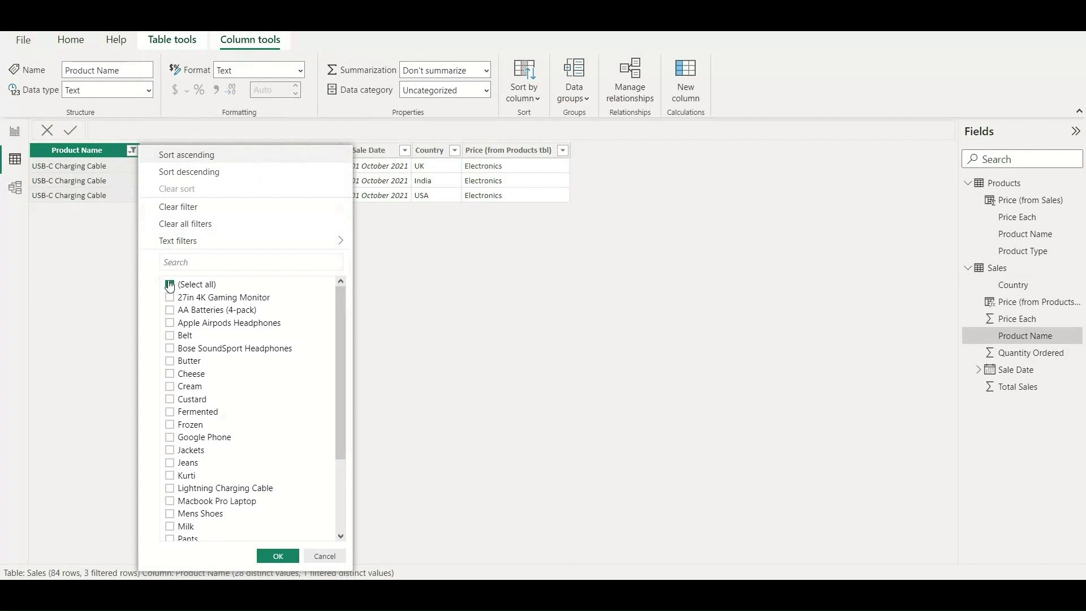
left_click(169, 285)
left_click(170, 285)
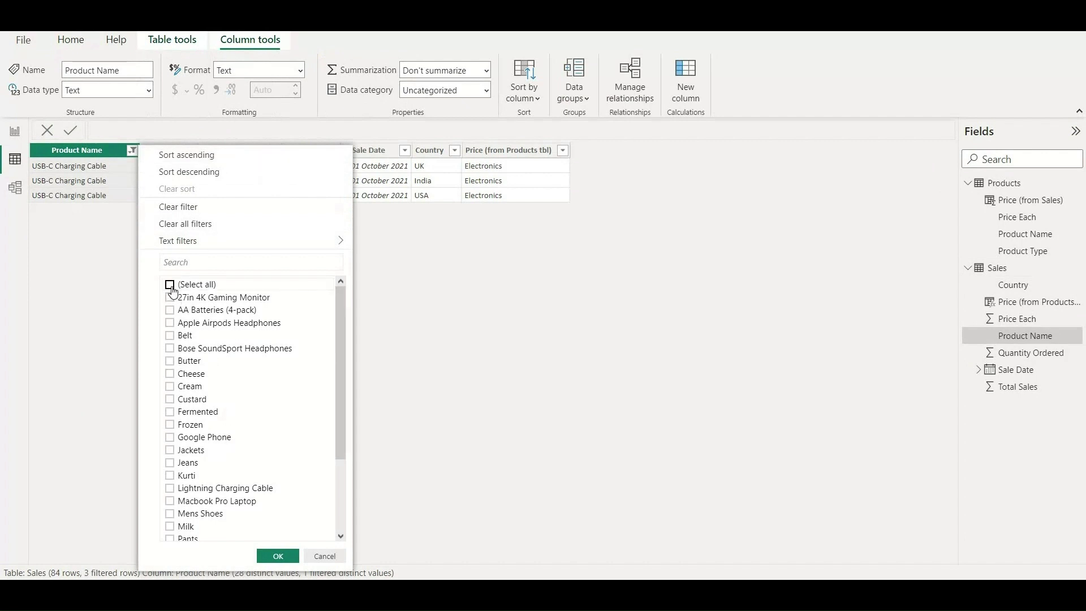
left_click(276, 556)
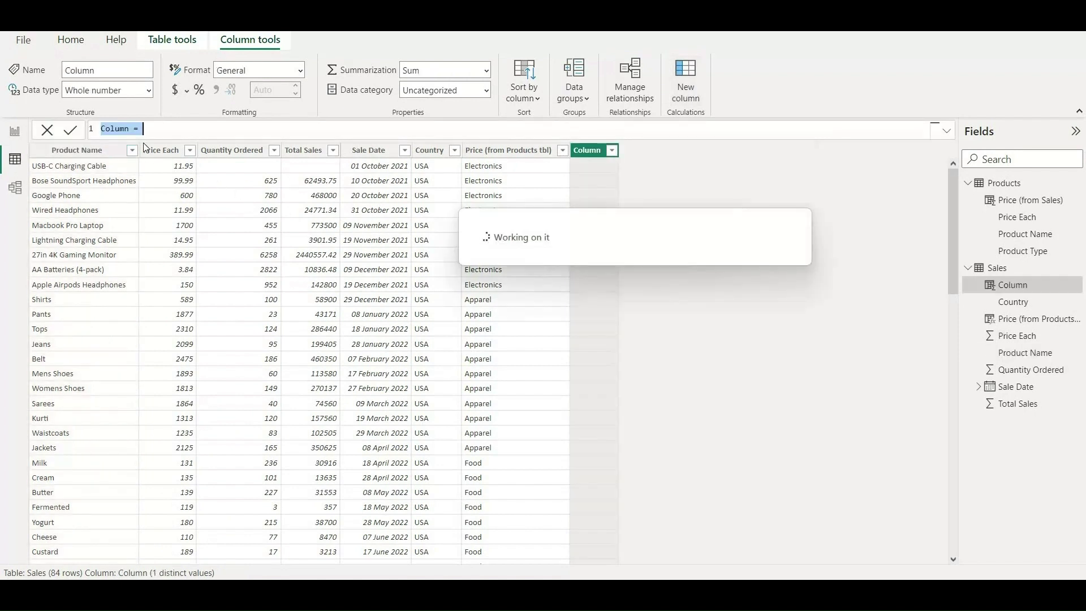
Define the new Sales column with the copied formula, changing its table argument to give Price (from Sales) = COUNTROWS(RELATEDTABLE(Products)), and commit it
key("ctrl+a")
key("ctrl+v")
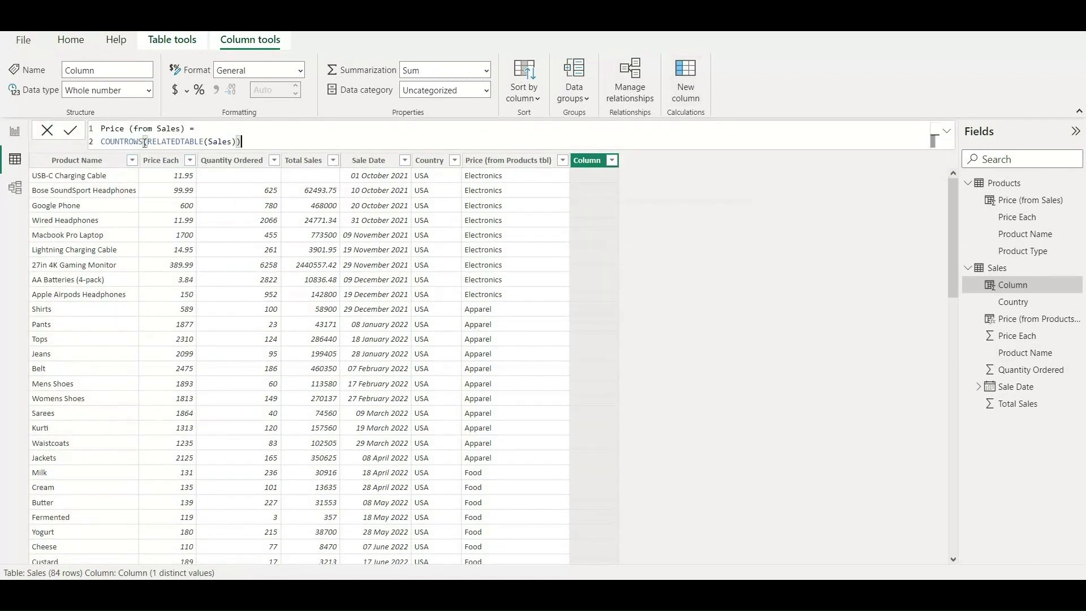
key("BackSpace")
key("BackSpace")
key("BackSpace")
key("BackSpace")
key("BackSpace")
key("BackSpace")
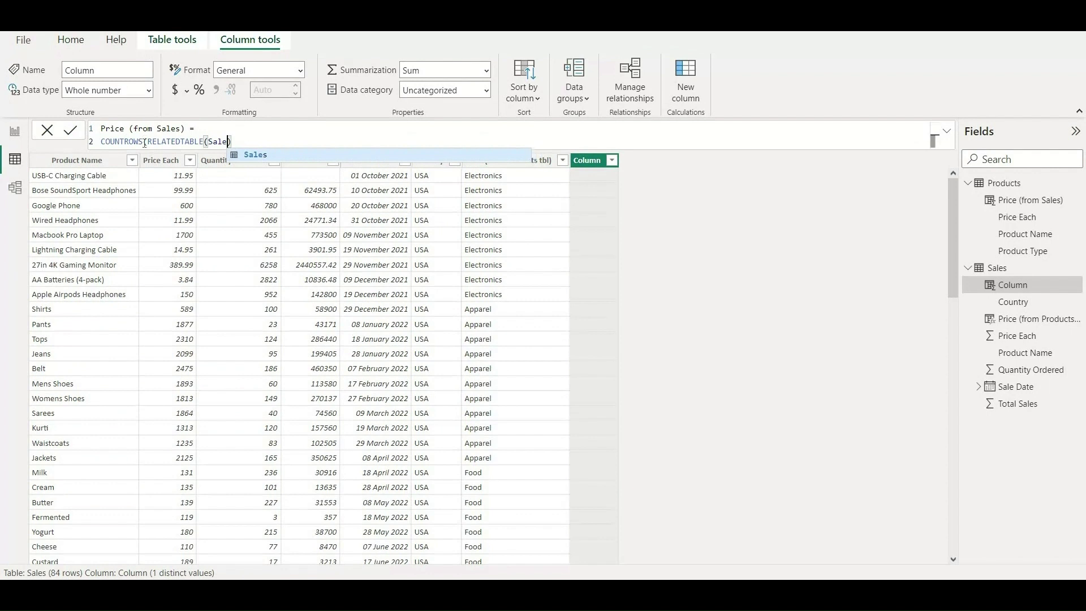
key("Down")
key("Tab")
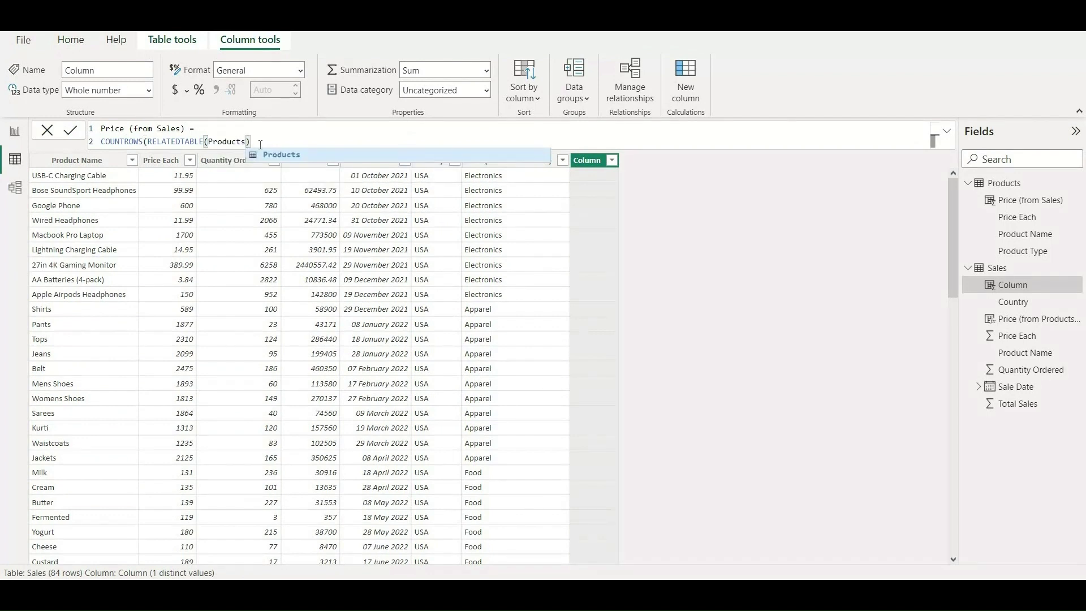
type(")")
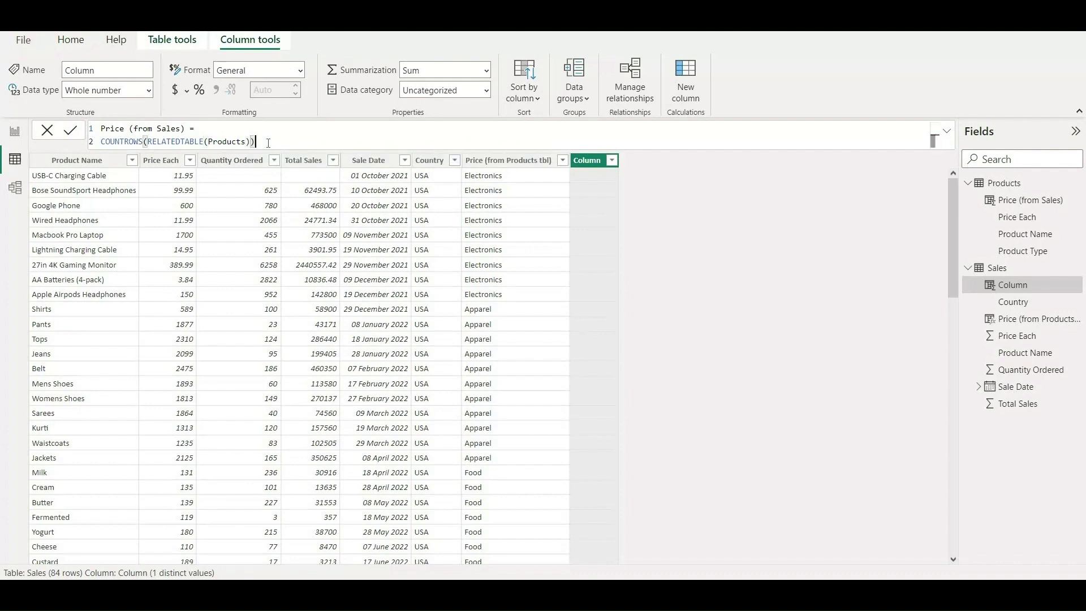
key("Return")
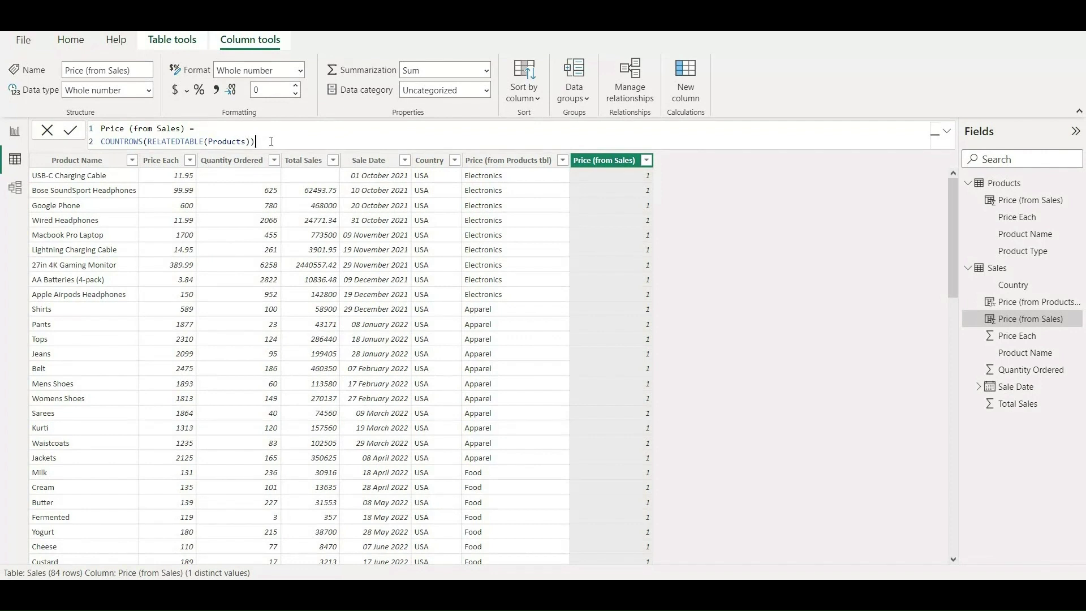
Try the Sales table's "Price (from Sales)" column with only RELATEDTABLE(Products), removing the COUNTROWS wrapper and committing the formula
key("BackSpace")
left_click_drag(147, 144, 101, 142)
key("BackSpace")
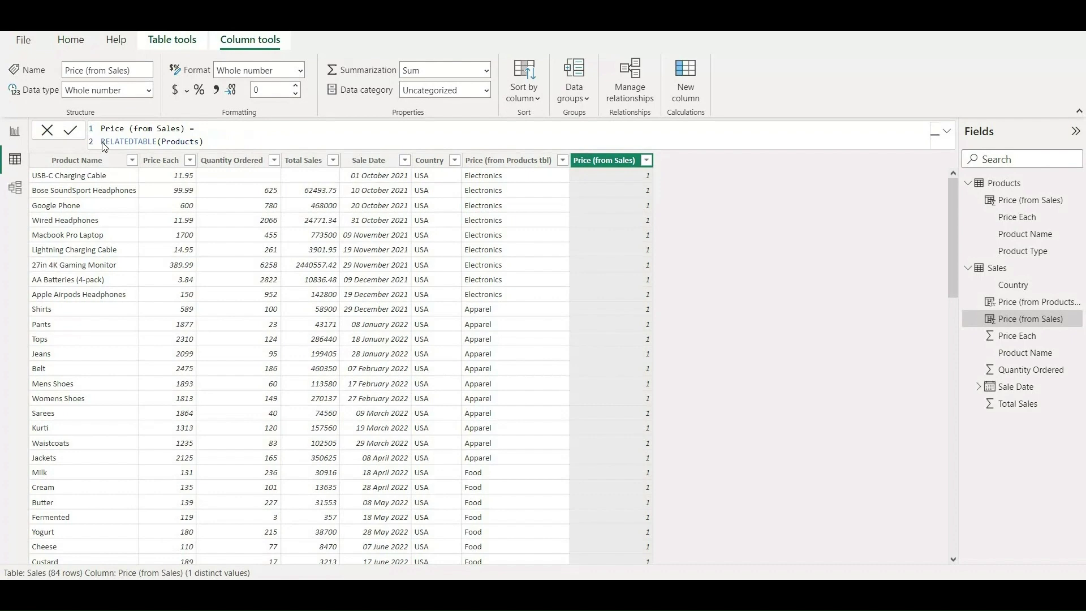
key("Return")
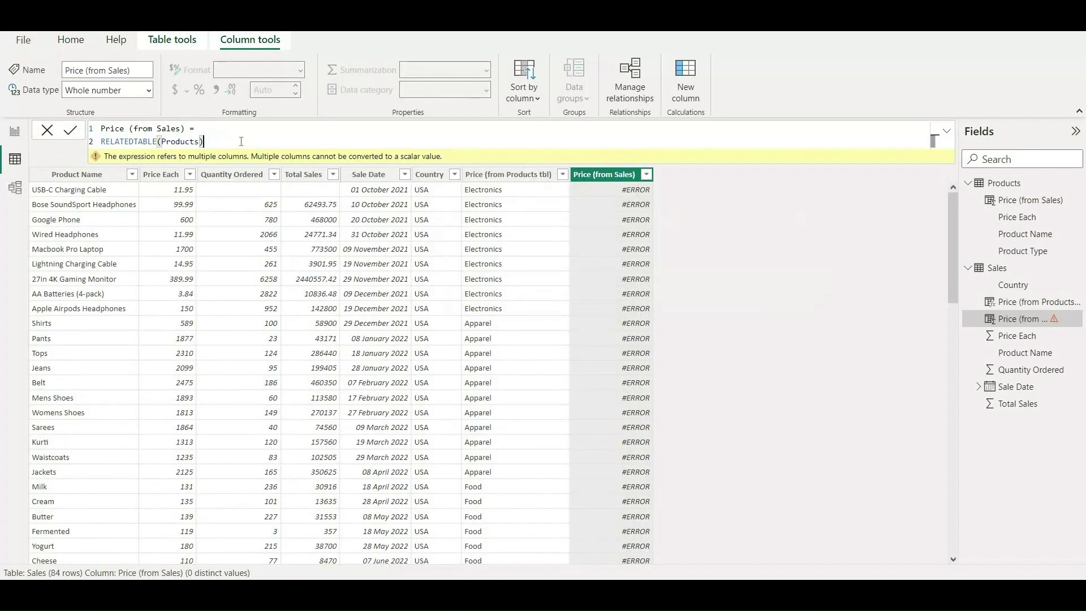
Undo the COUNTROWS removal, close the outer parenthesis, and commit COUNTROWS(RELATEDTABLE(Products)) again
key("ctrl+z")
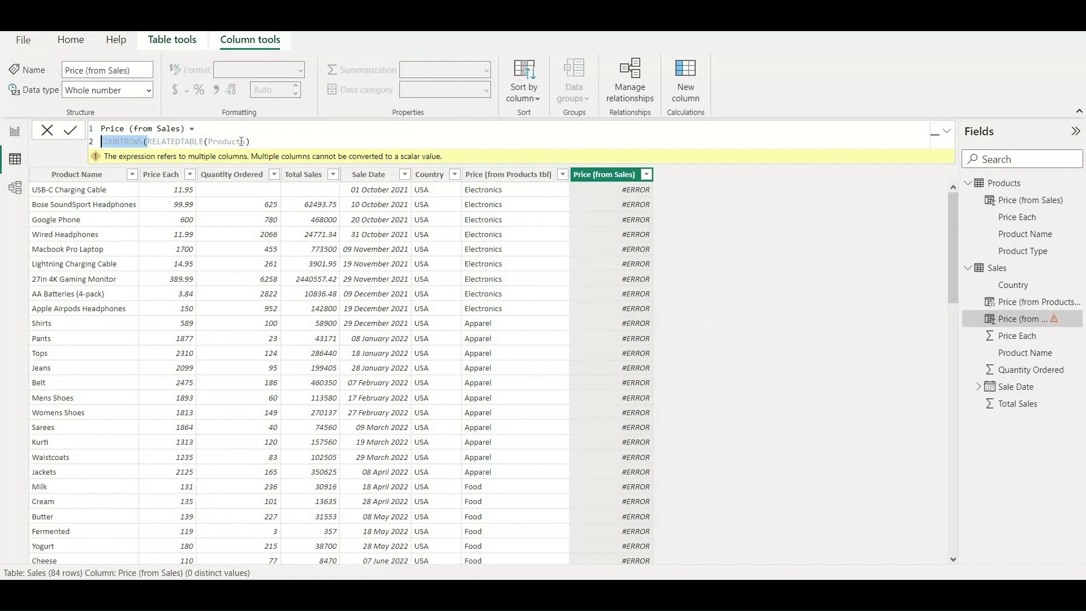
type(")")
key("Return")
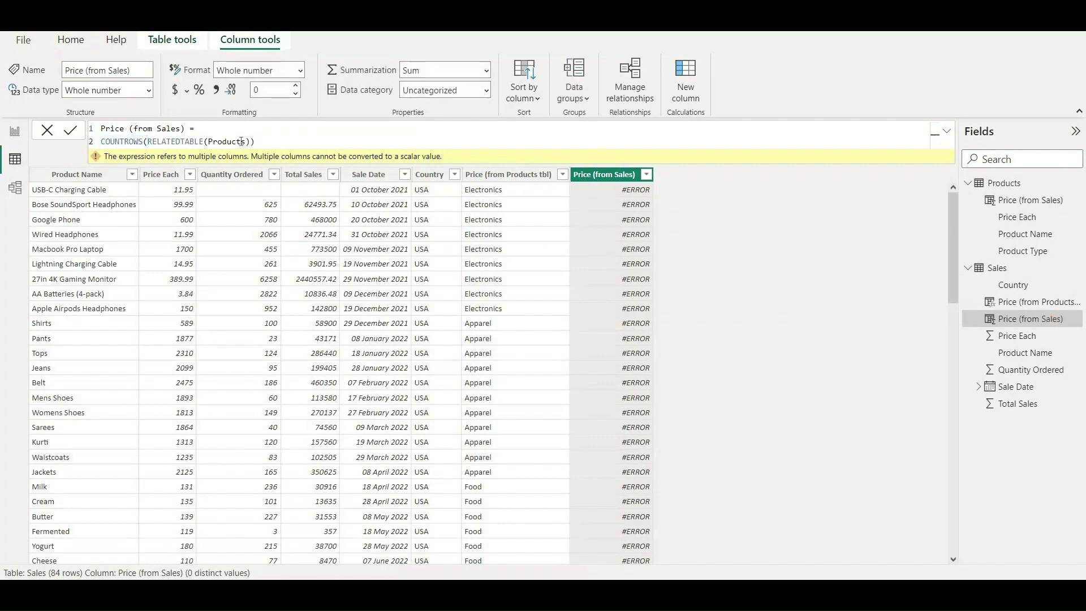